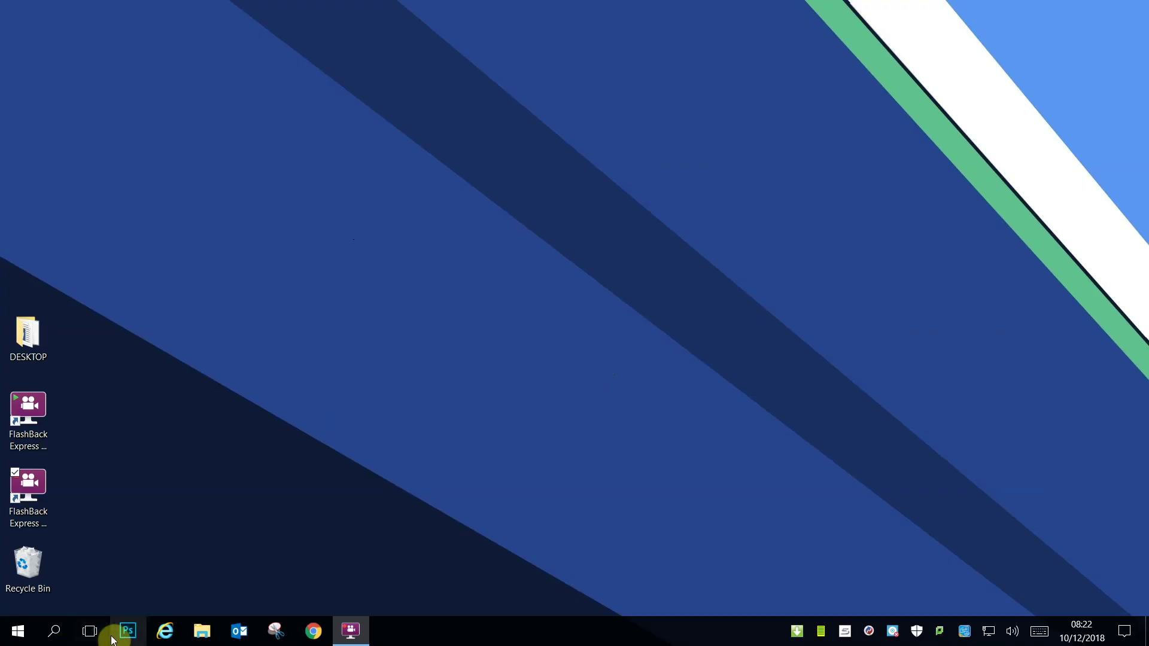
Launch Adobe Photoshop from its taskbar icon
left_click(129, 632)
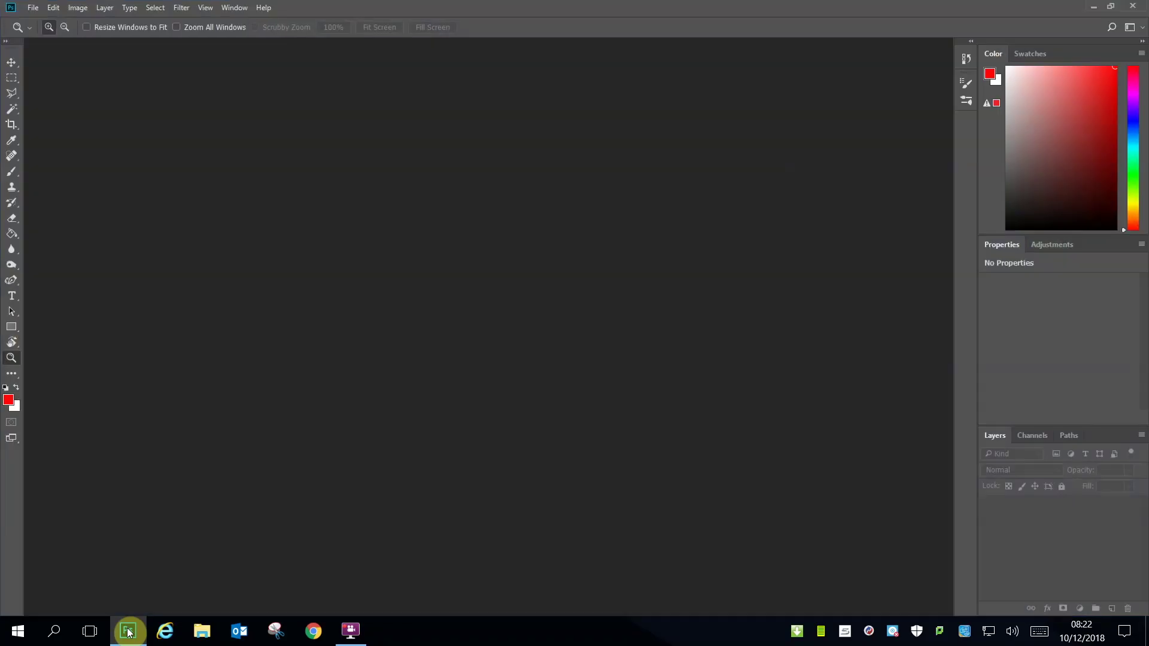
Set up a new Print document at 215 × 140 mm, landscape, 300 pixels/inch
left_click(34, 7)
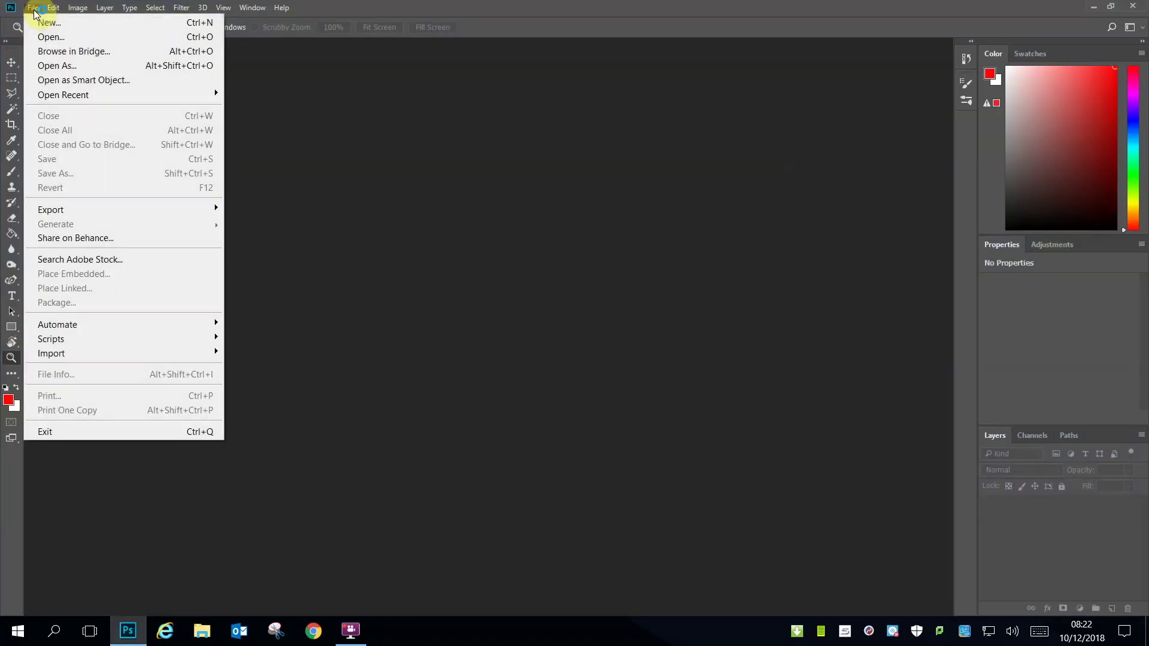
left_click(38, 20)
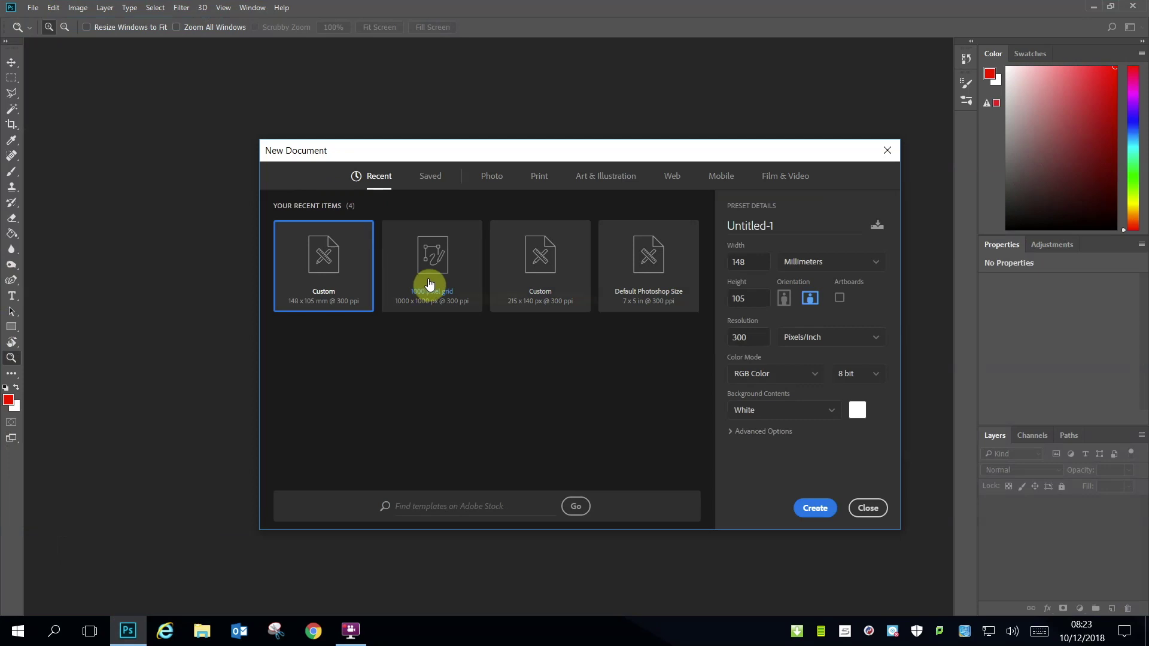
left_click(537, 179)
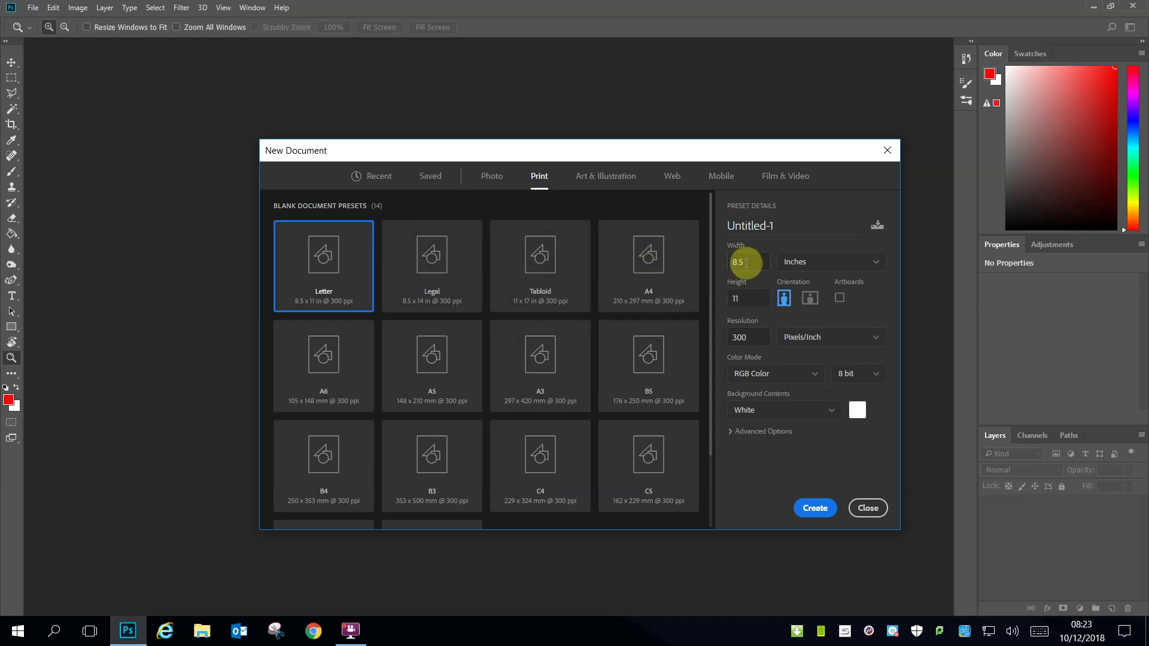
left_click(875, 266)
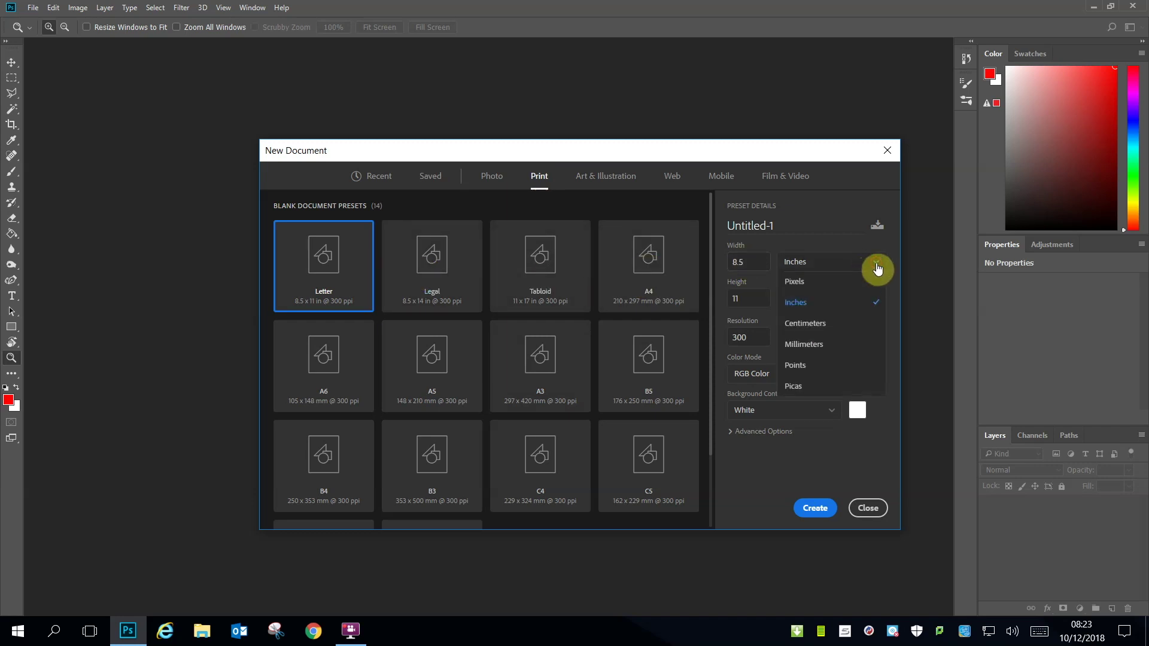
left_click(804, 346)
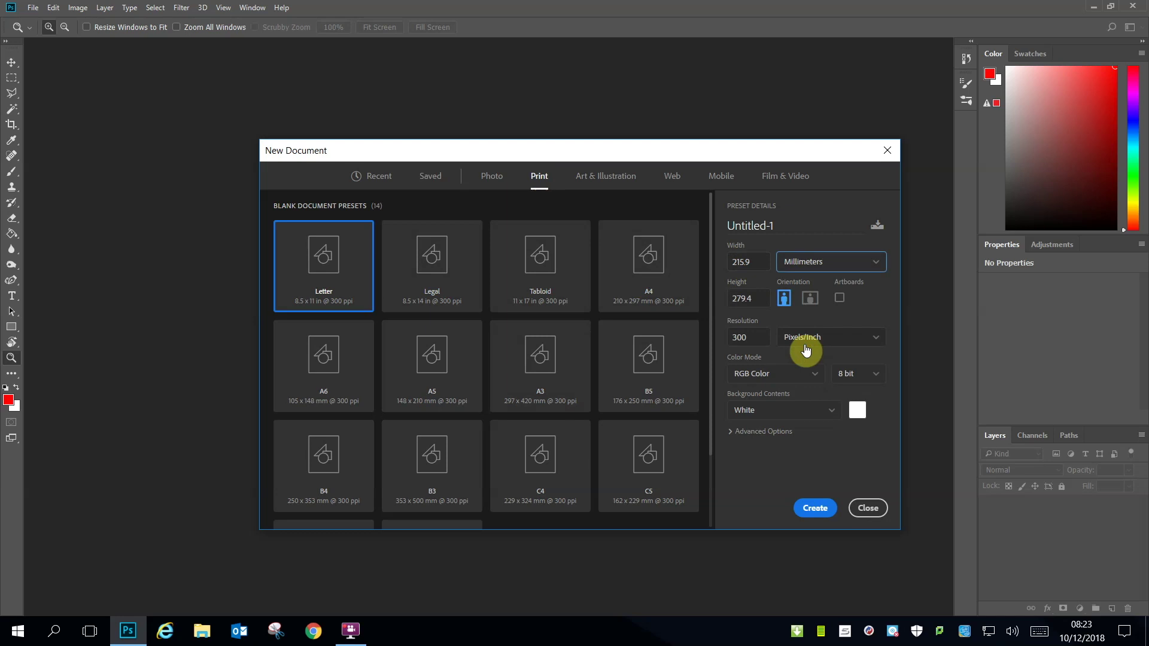
left_click(748, 261)
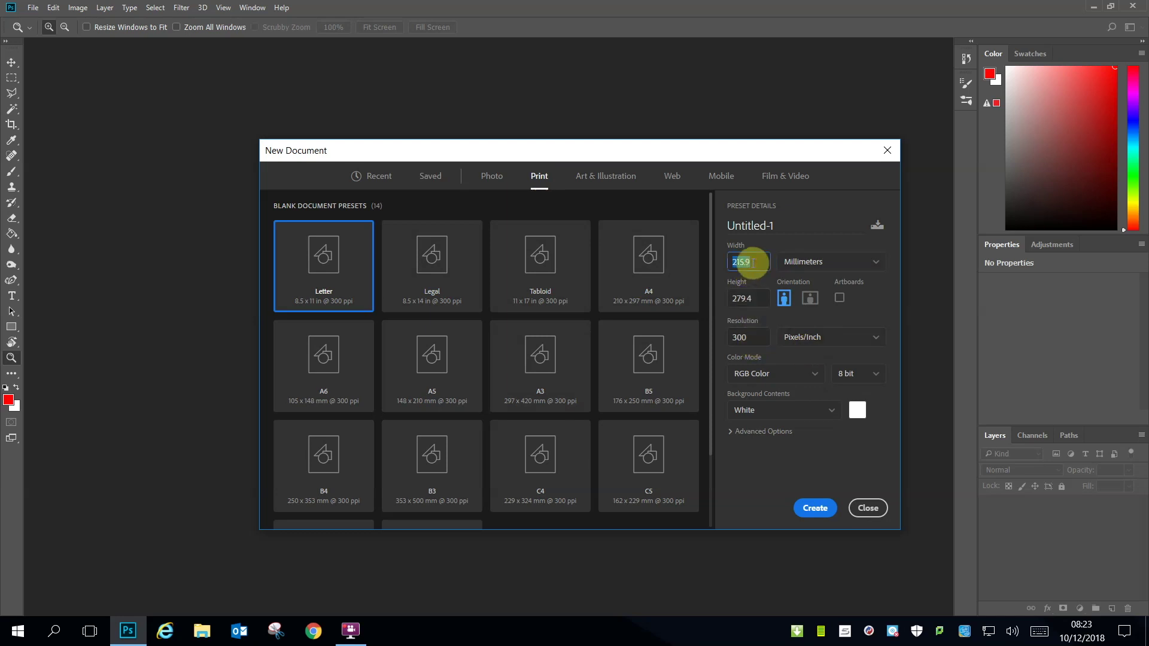
key("BackSpace")
key("BackSpace")
double_click(754, 299)
key("BackSpace")
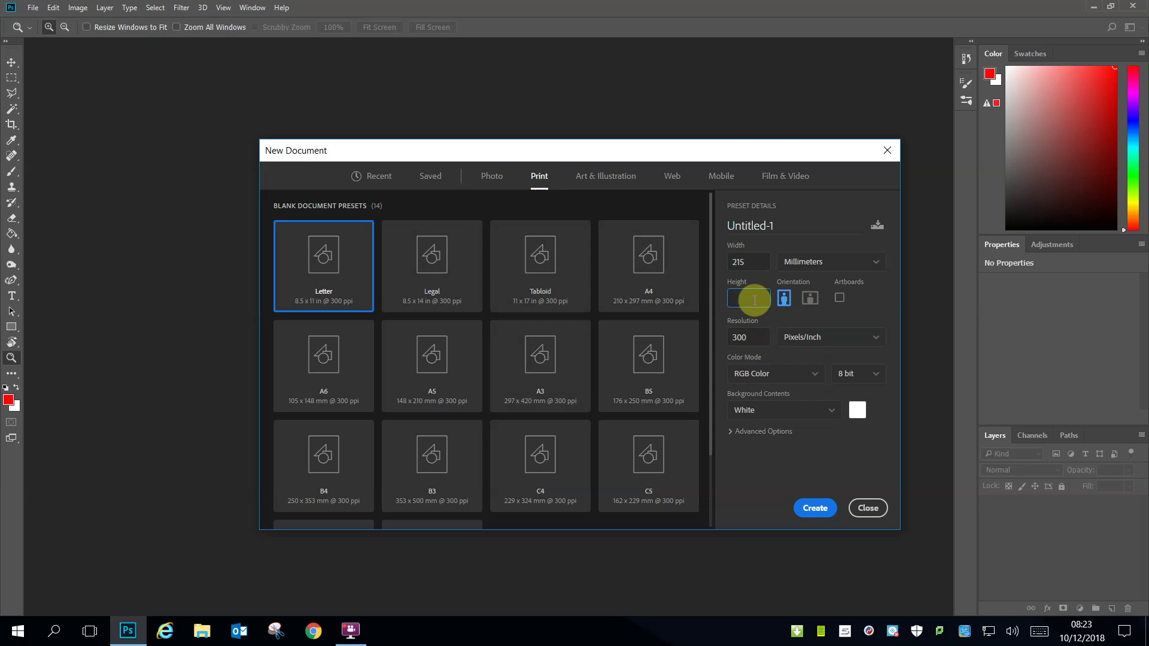
type("140")
left_click(809, 298)
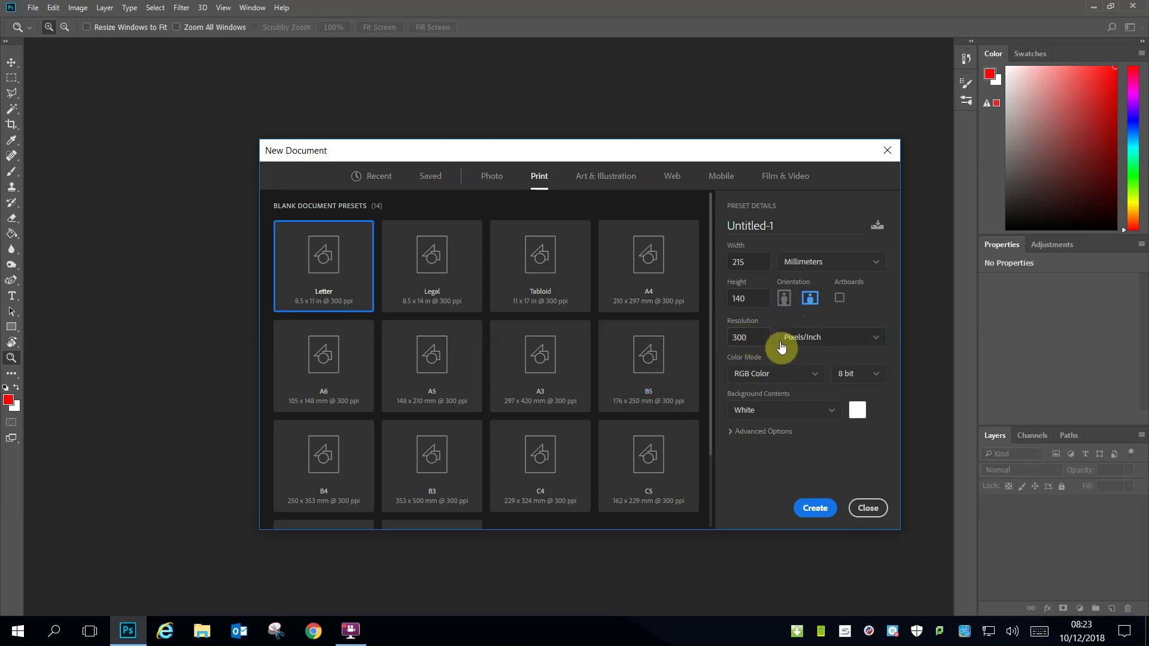
Create the Untitled-1 document, then drag and drop a test rectangular marquee selection
left_click(814, 509)
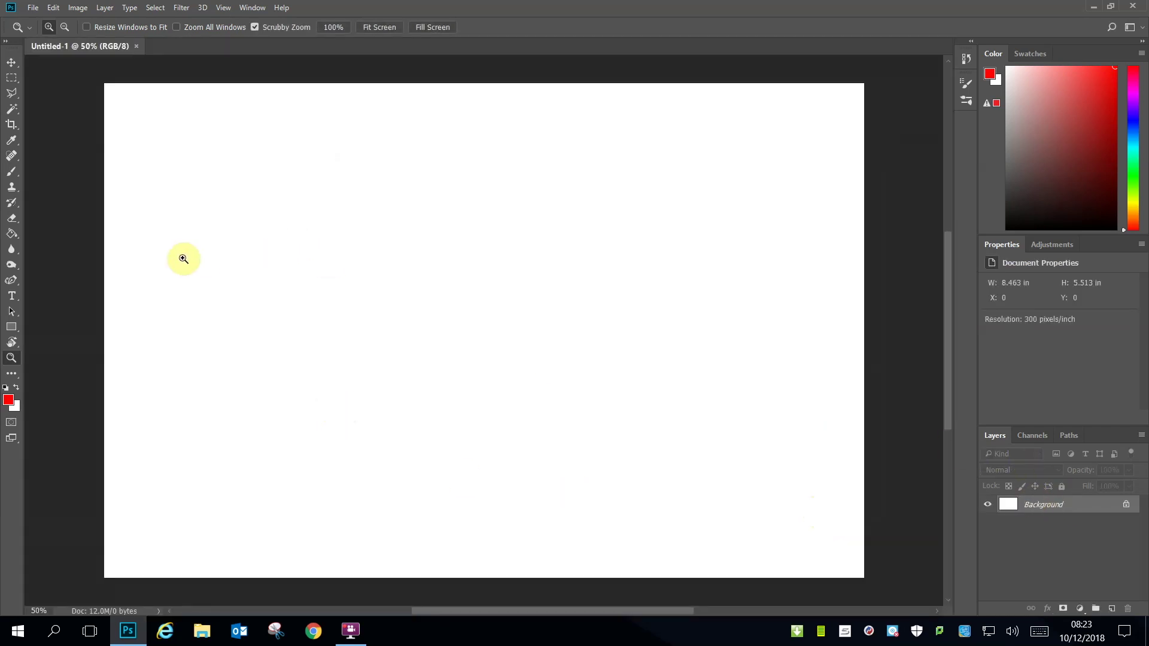
left_click(12, 80)
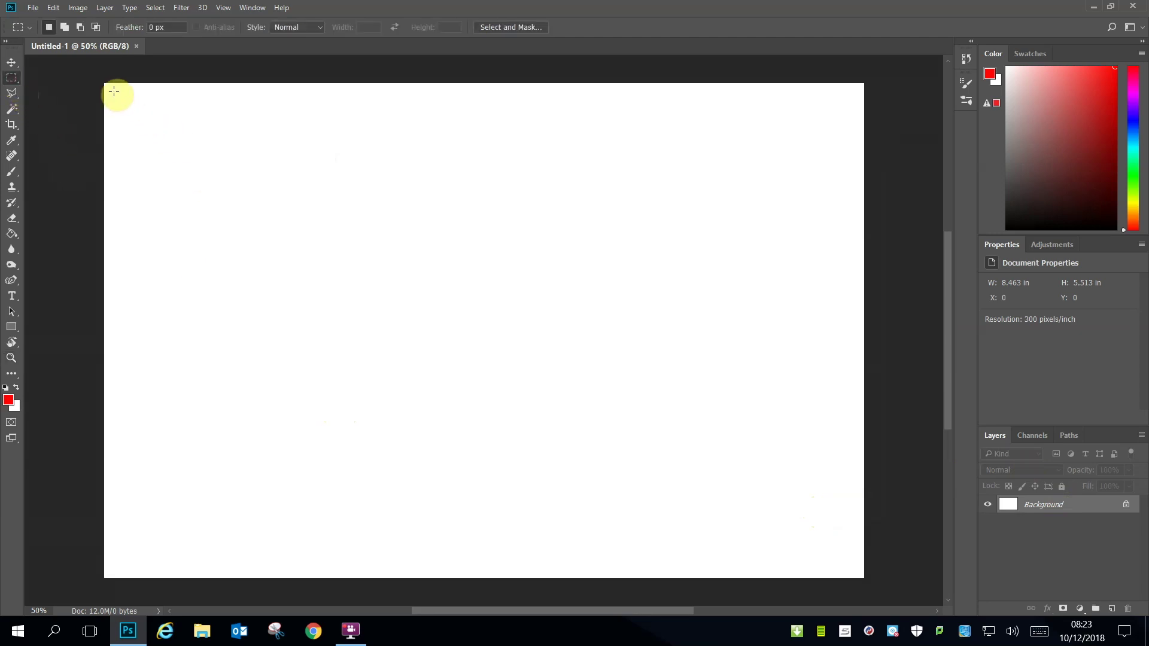
left_click_drag(112, 93, 834, 561)
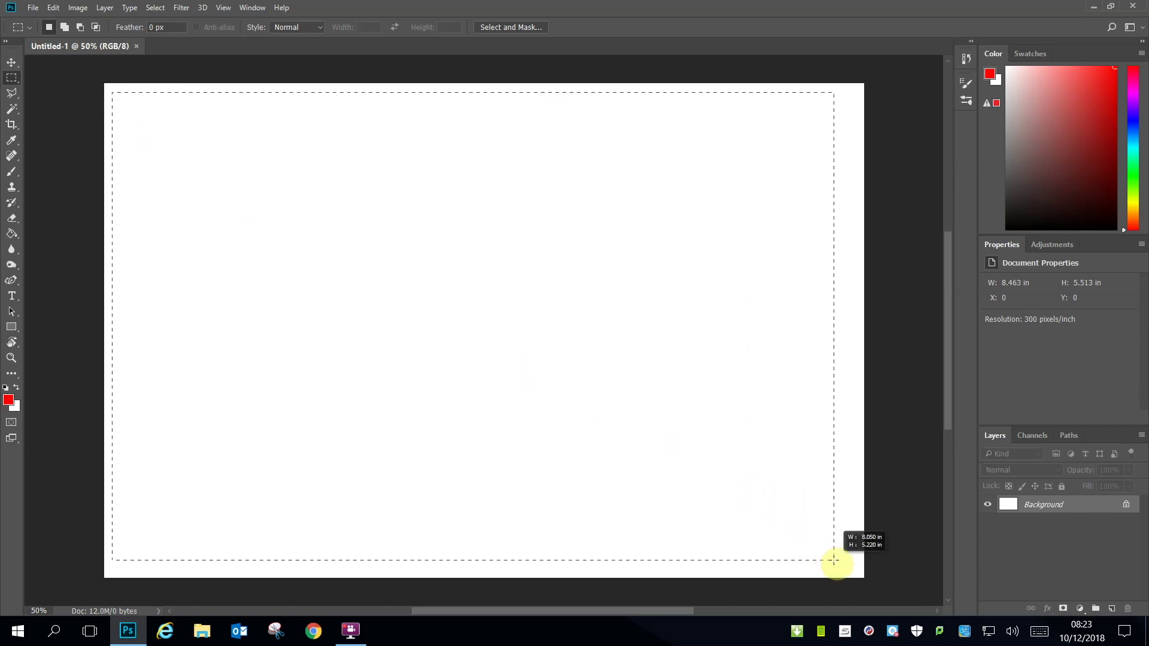
left_click_drag(834, 560, 834, 561)
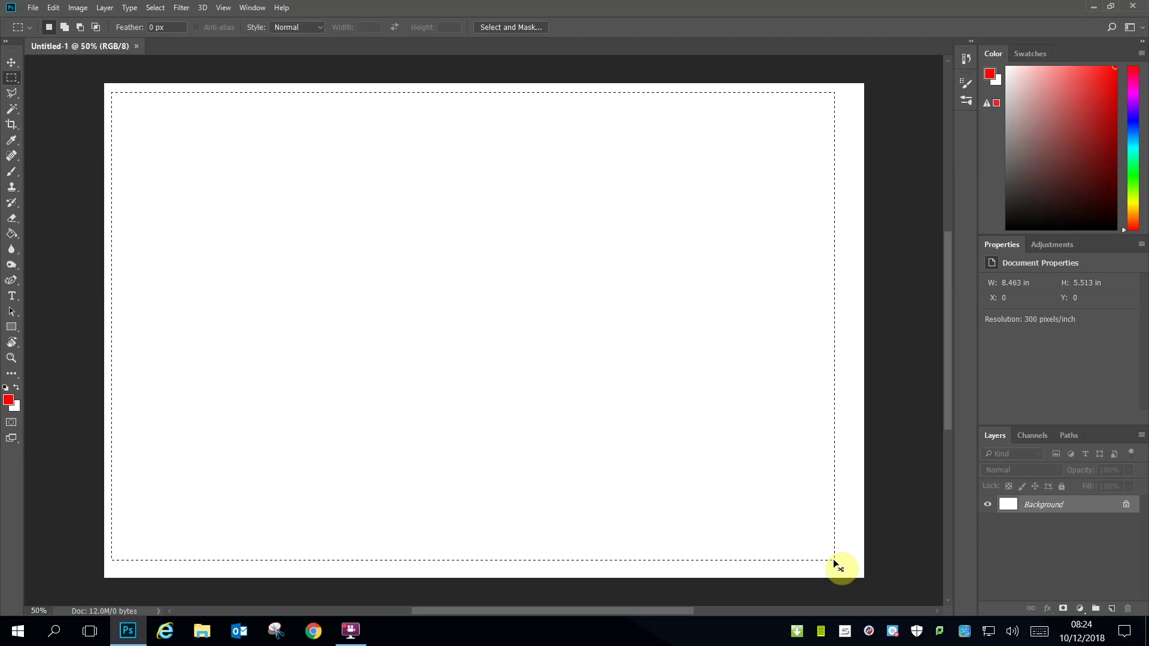
left_click(834, 560)
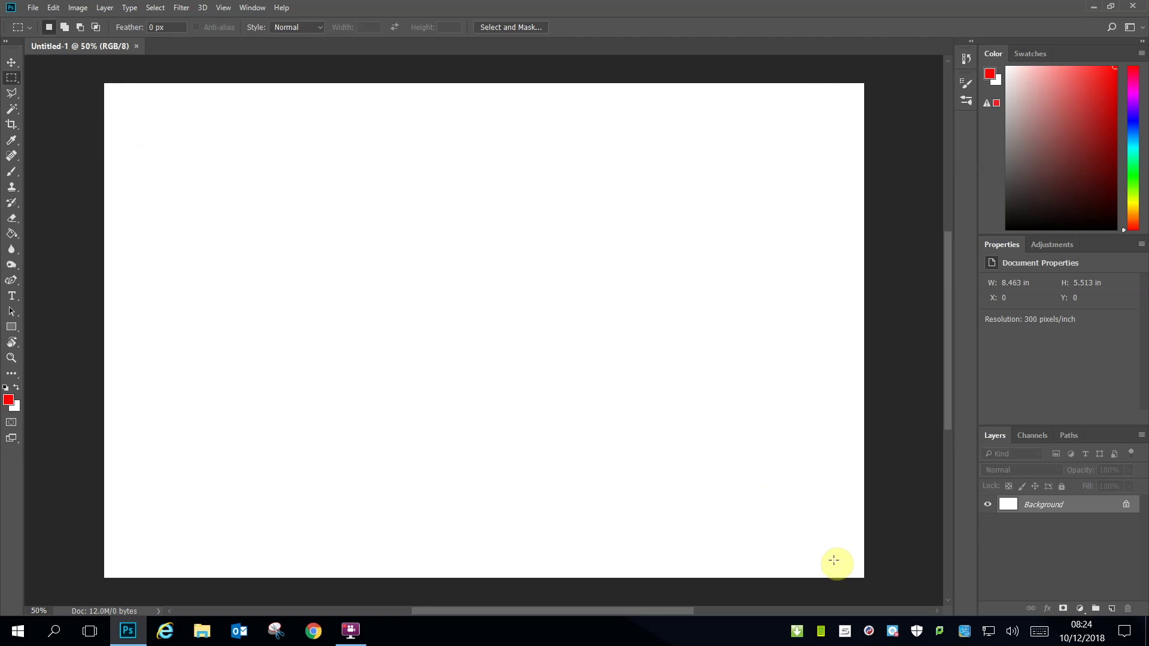
Change the ruler unit from Inches to Millimeters in Units & Rulers preferences
left_click(52, 9)
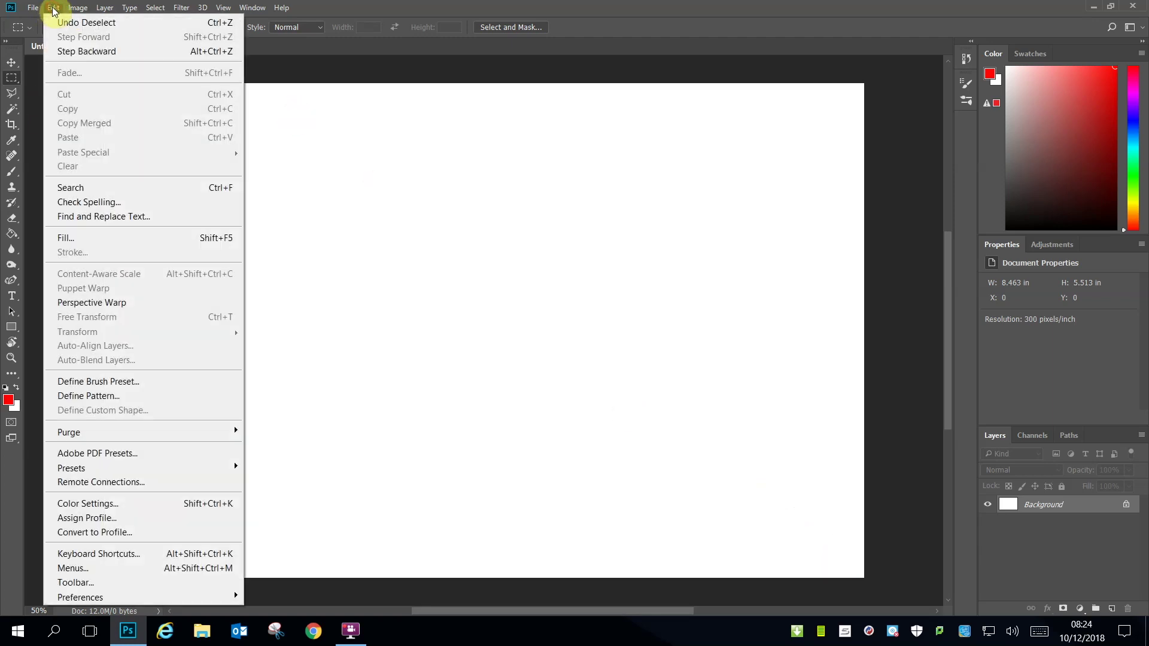
mouse_move(69, 597)
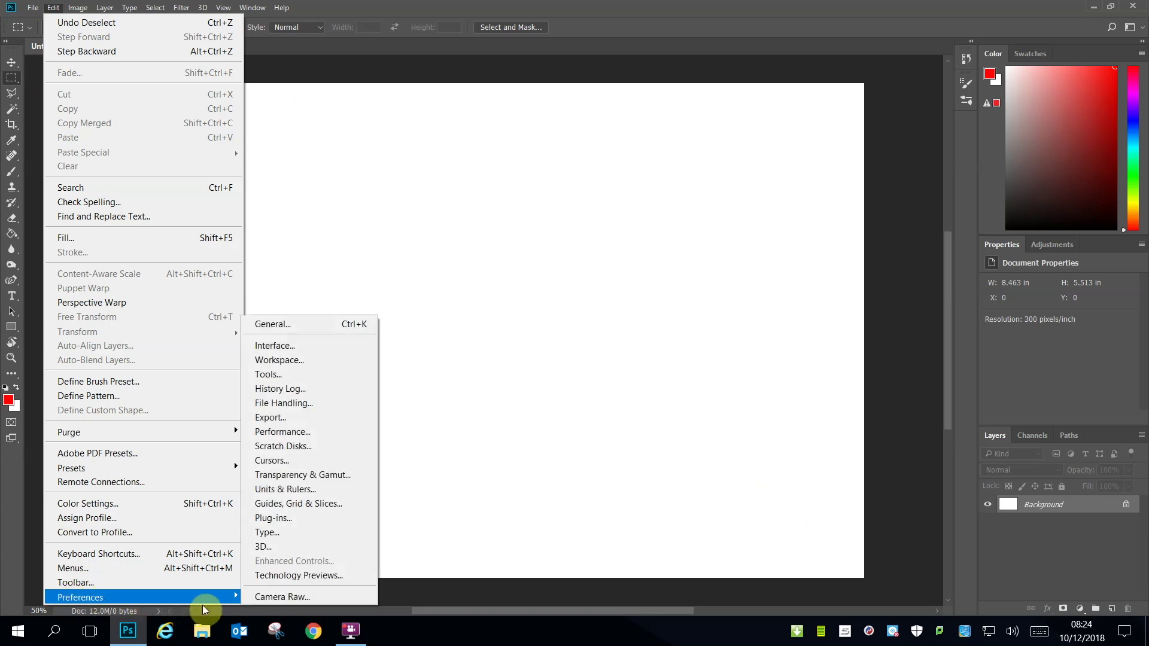
left_click(284, 496)
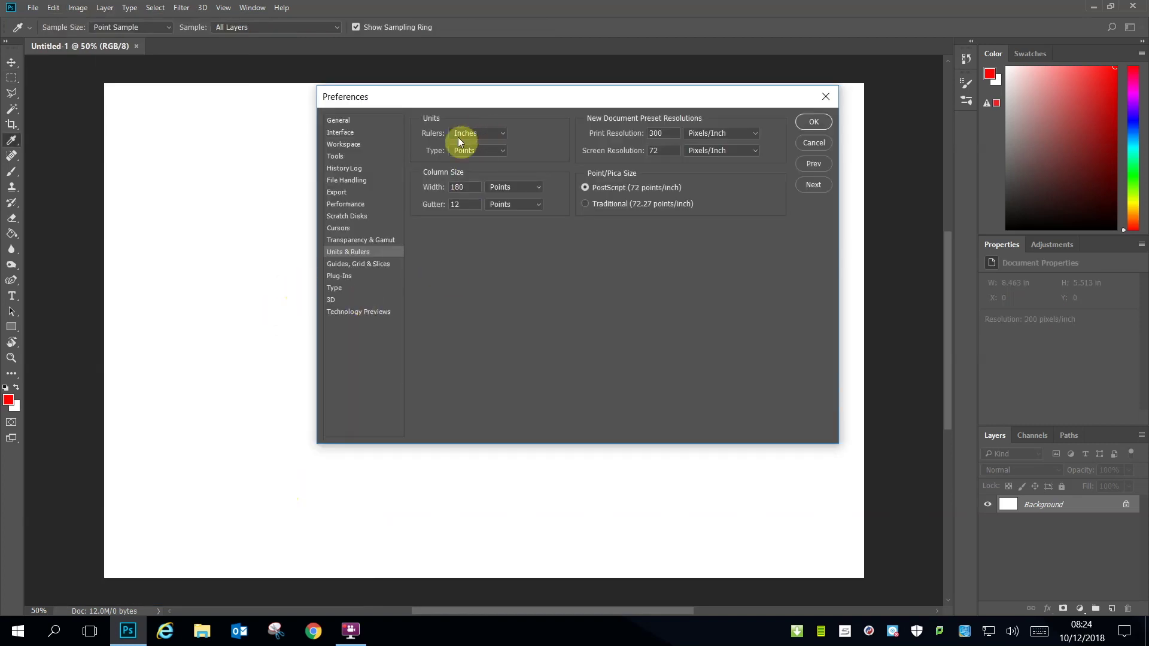
left_click(504, 134)
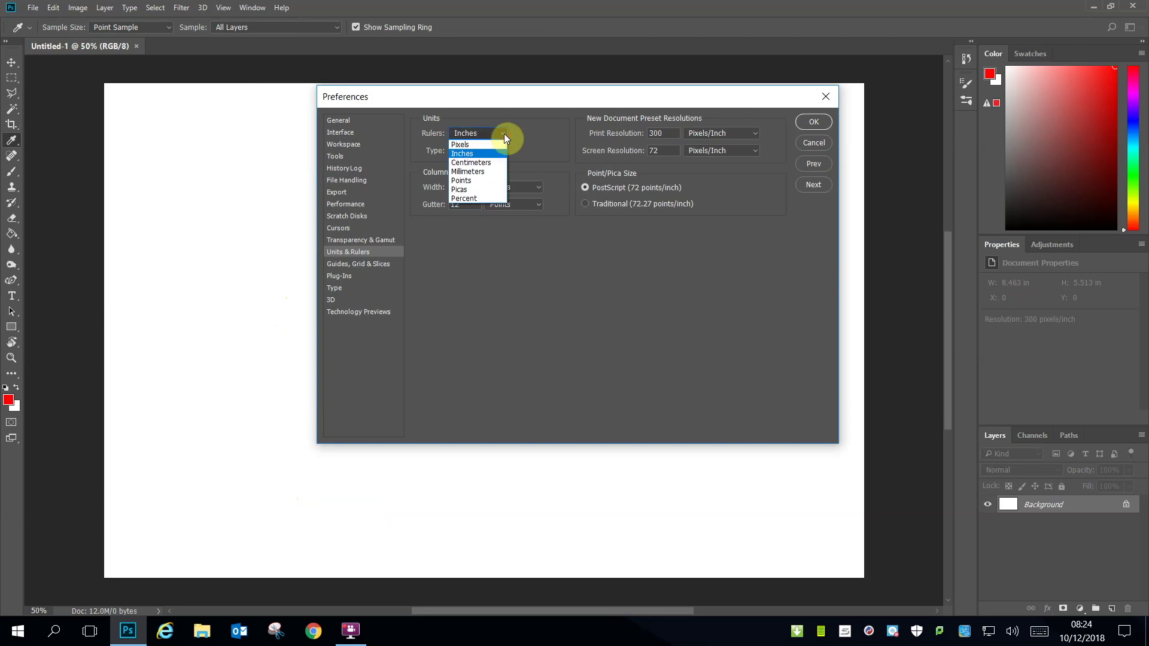
left_click(476, 172)
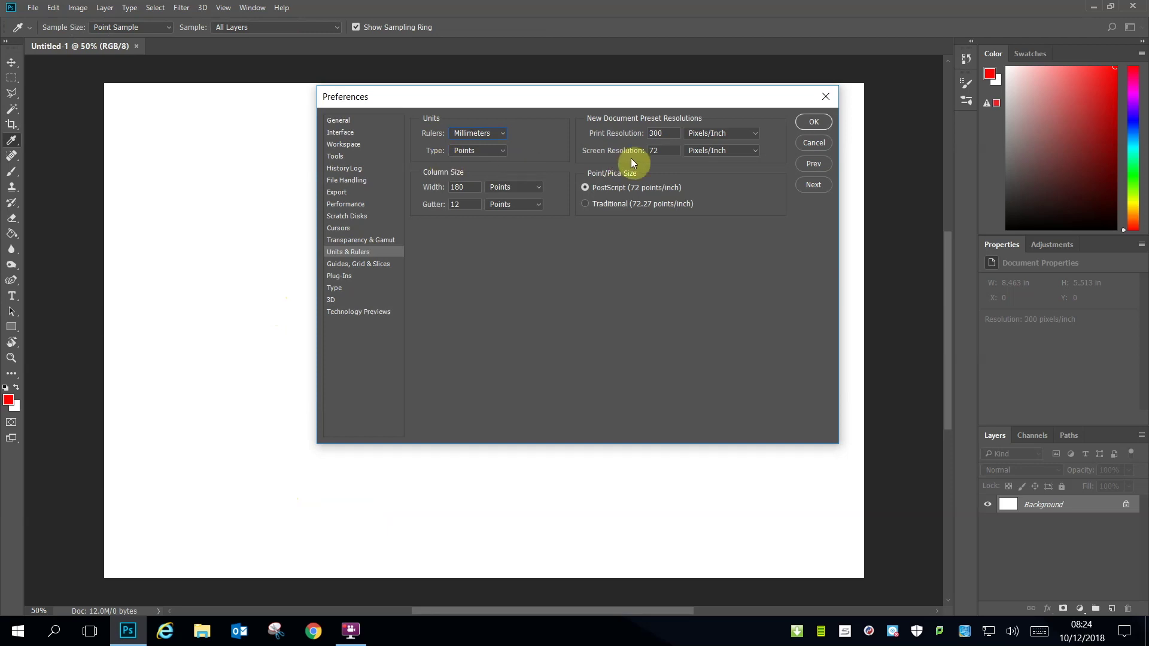
Accept the preferences and drag a 205 × 130 mm marquee selection inset from the page edges
left_click(814, 123)
key("m")
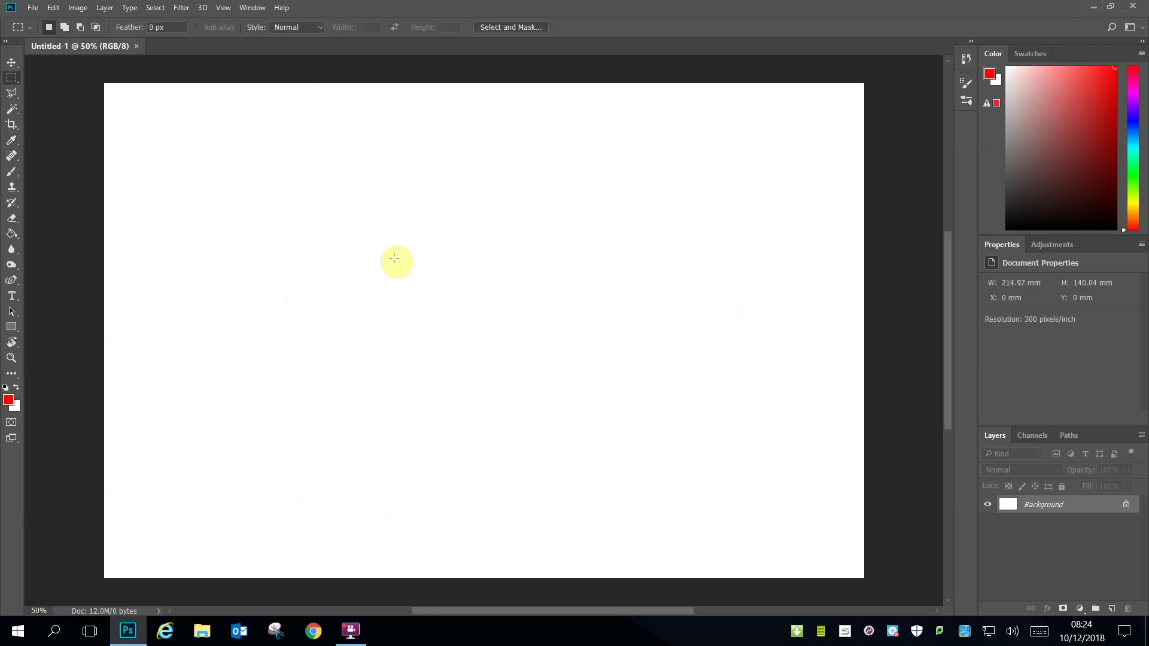
left_click_drag(113, 93, 838, 566)
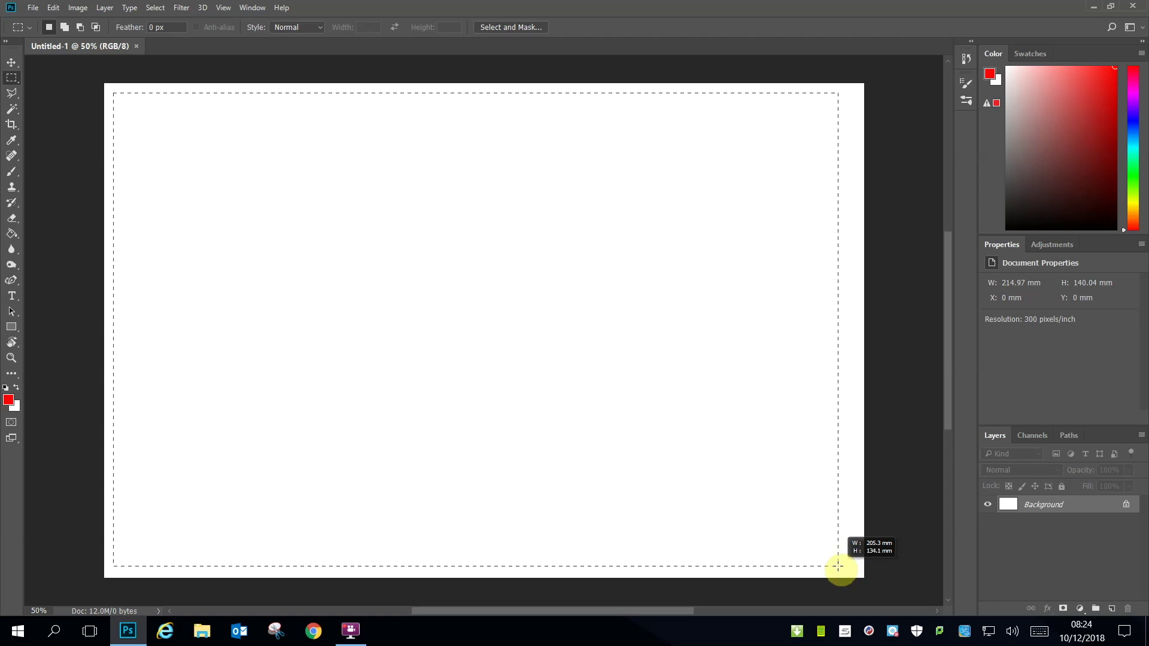
left_click_drag(838, 566, 837, 551)
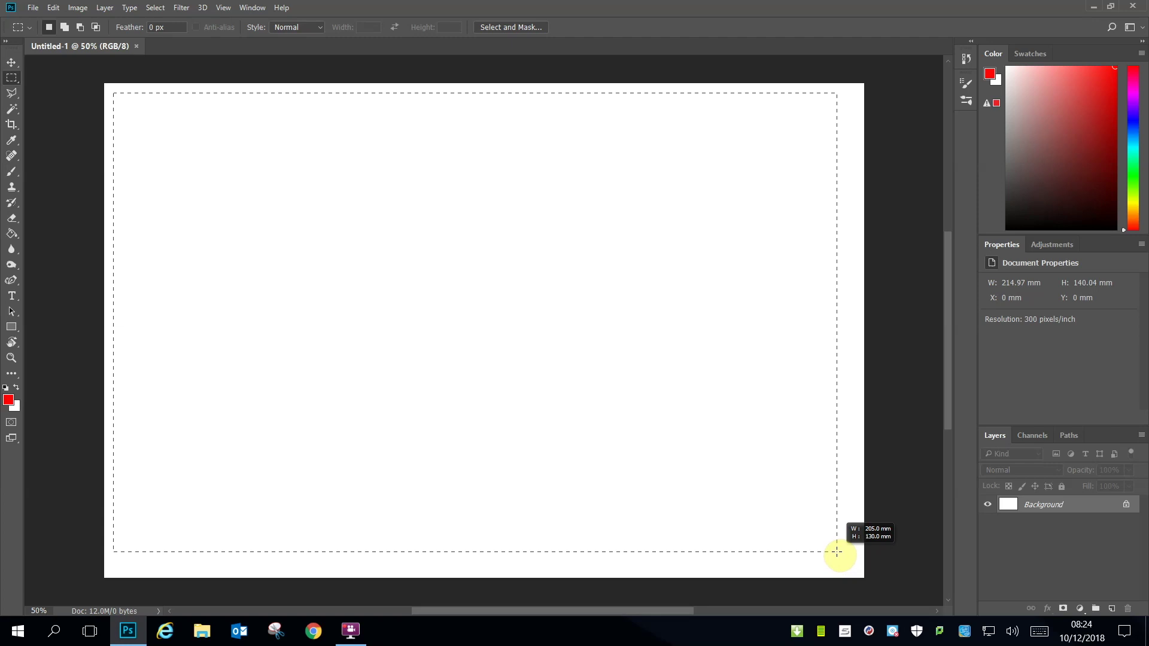
left_click_drag(836, 551, 836, 552)
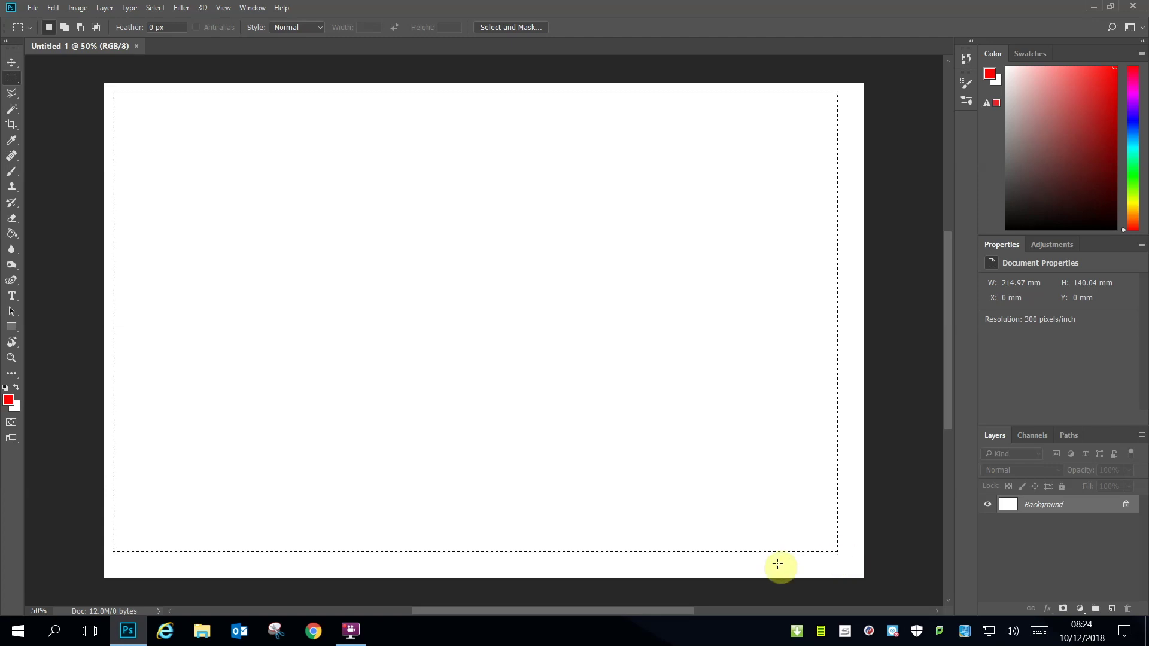
Drag the 205 × 130 mm selection with the Move tool until it is centred on the page
left_click(12, 63)
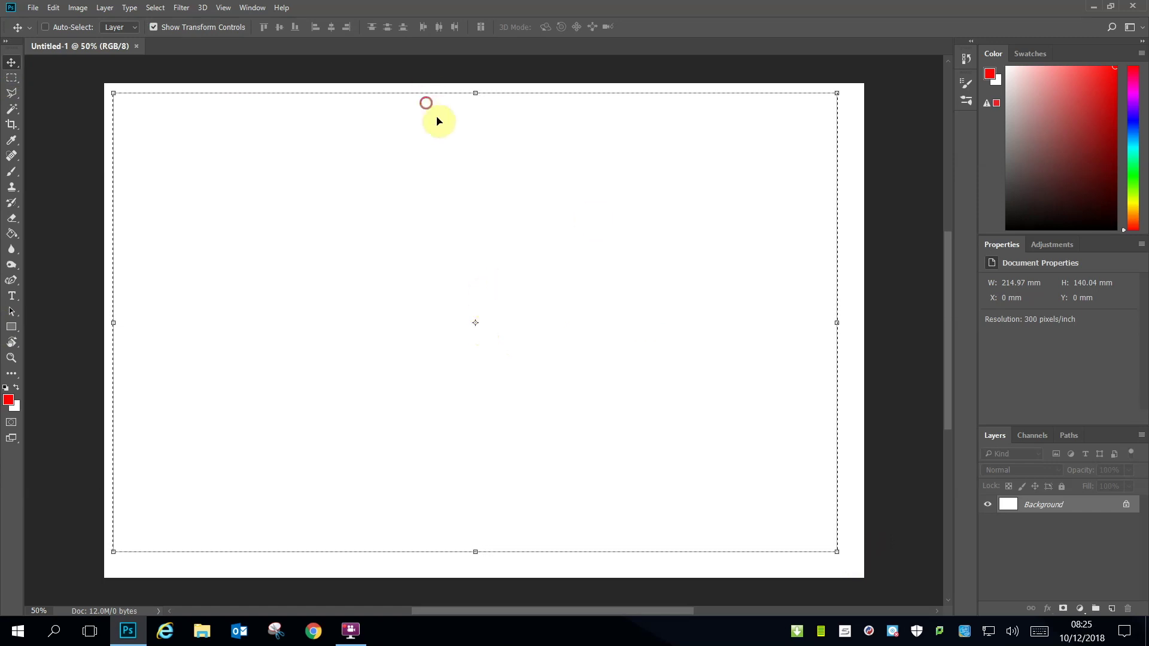
left_click_drag(426, 102, 435, 110)
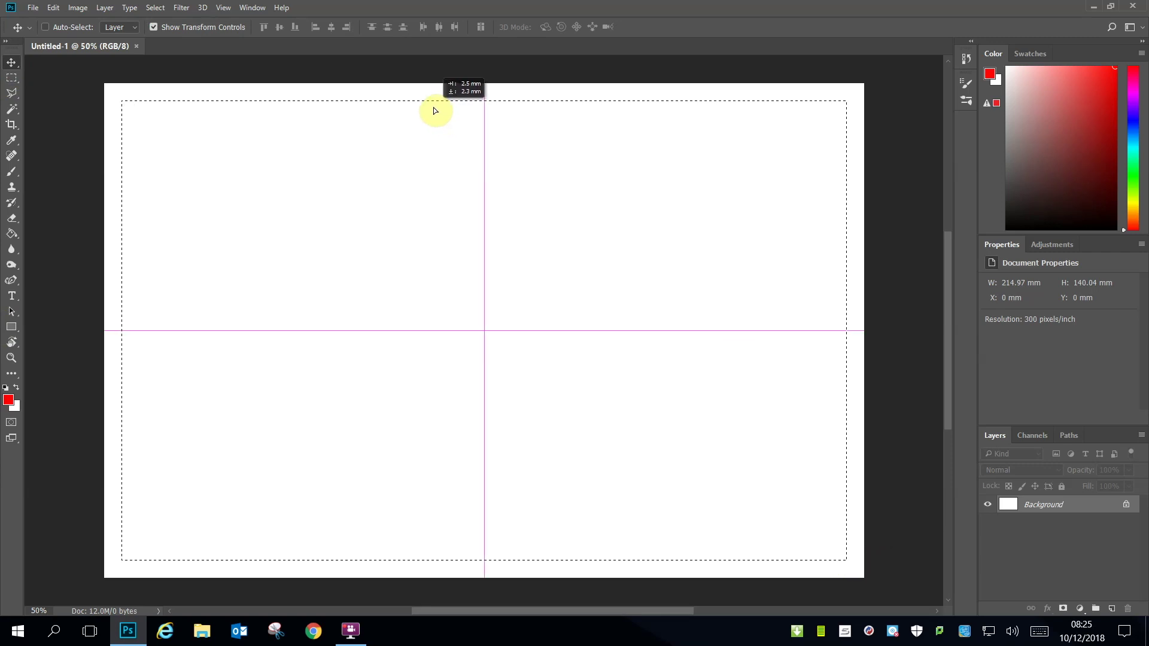
left_click_drag(435, 110, 436, 108)
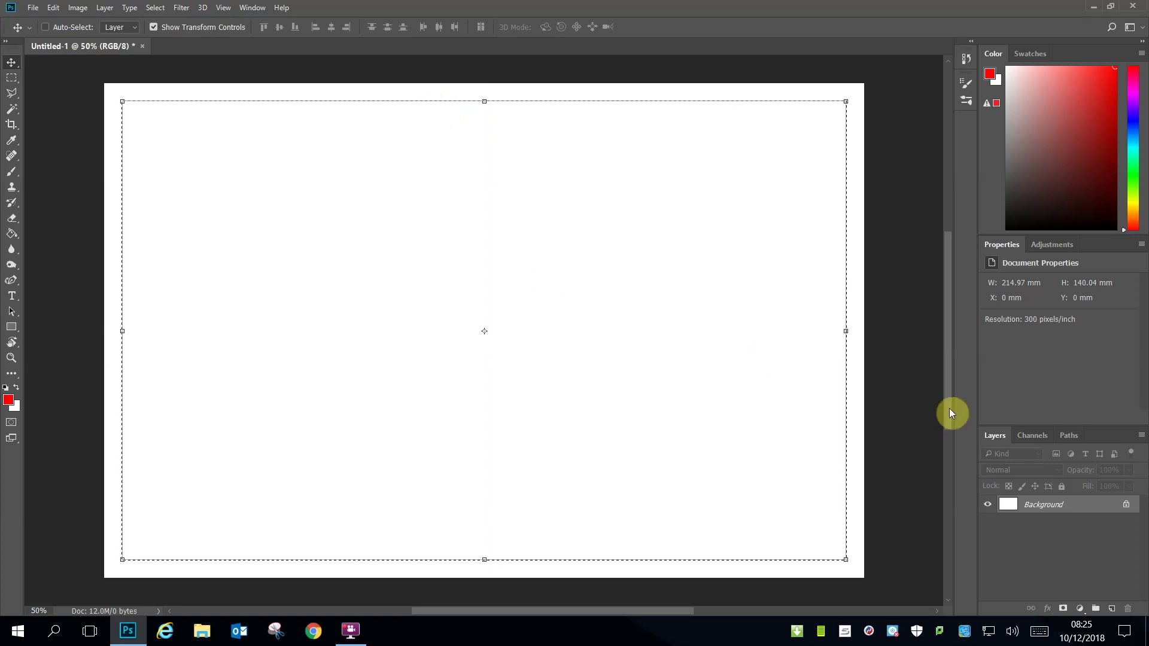
Add a new empty layer, Layer 1
left_click(105, 8)
mouse_move(185, 24)
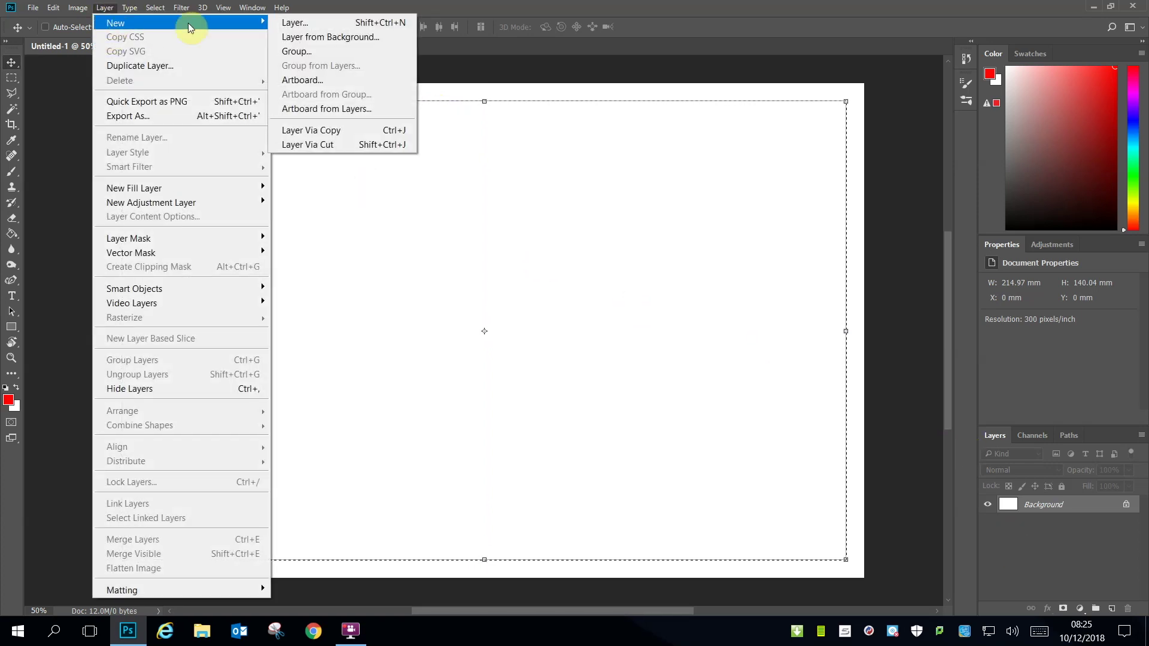
left_click(314, 24)
left_click(677, 199)
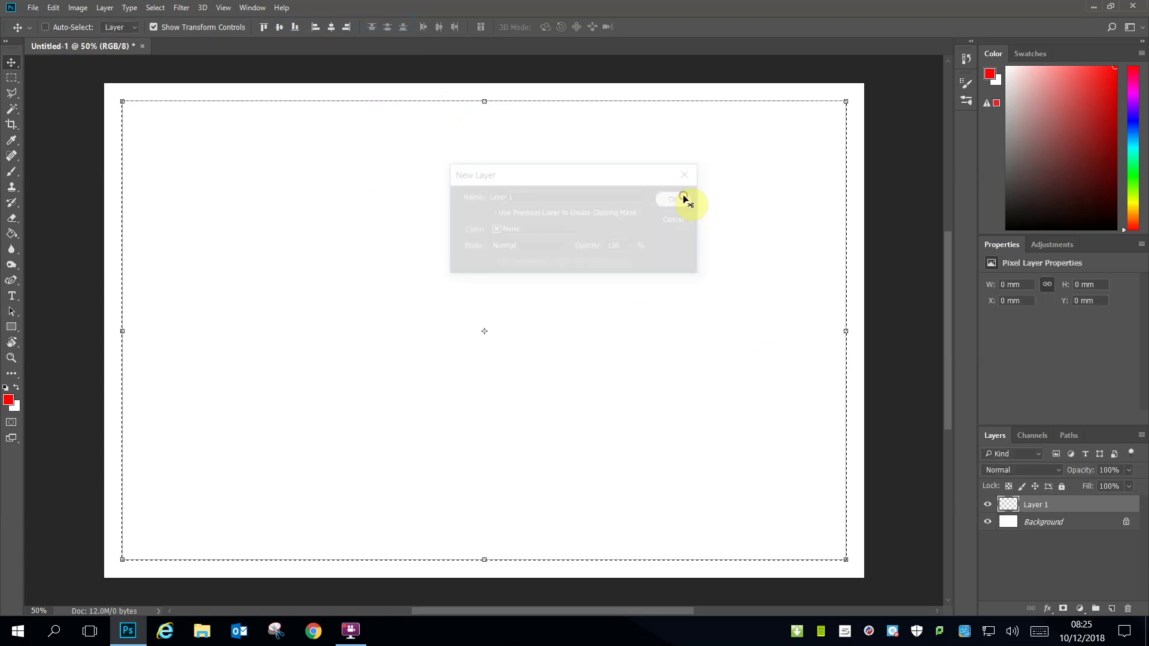
Invert the selection and paint-bucket fill the outer margin band with red
left_click(155, 8)
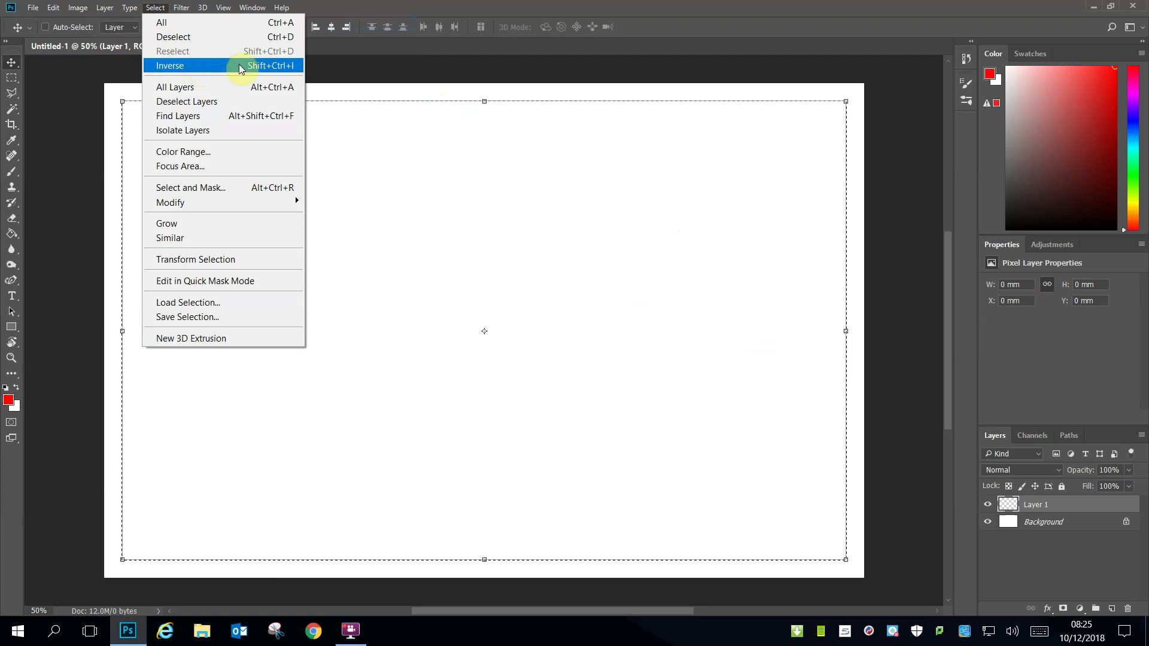
left_click(232, 67)
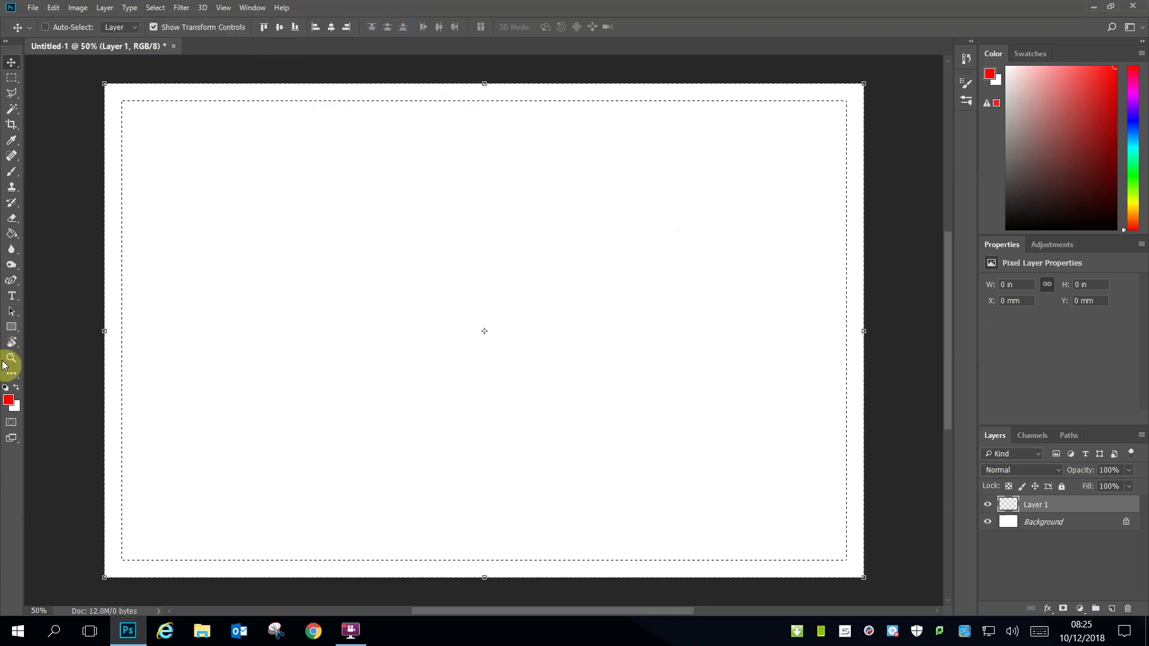
left_click(9, 404)
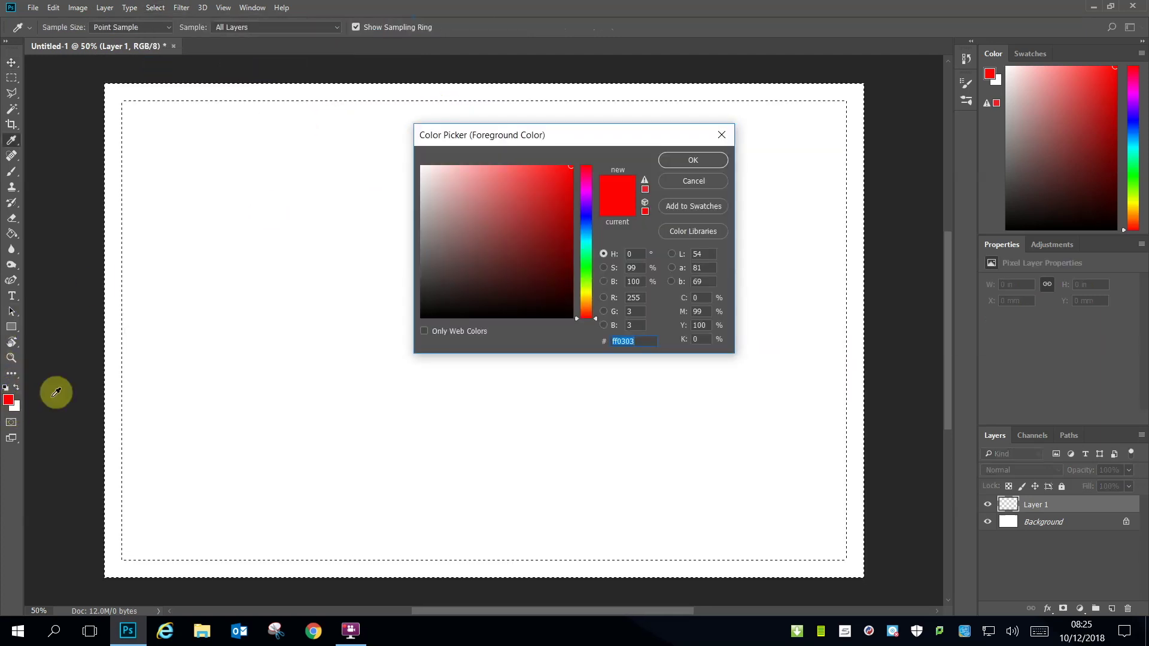
left_click(689, 158)
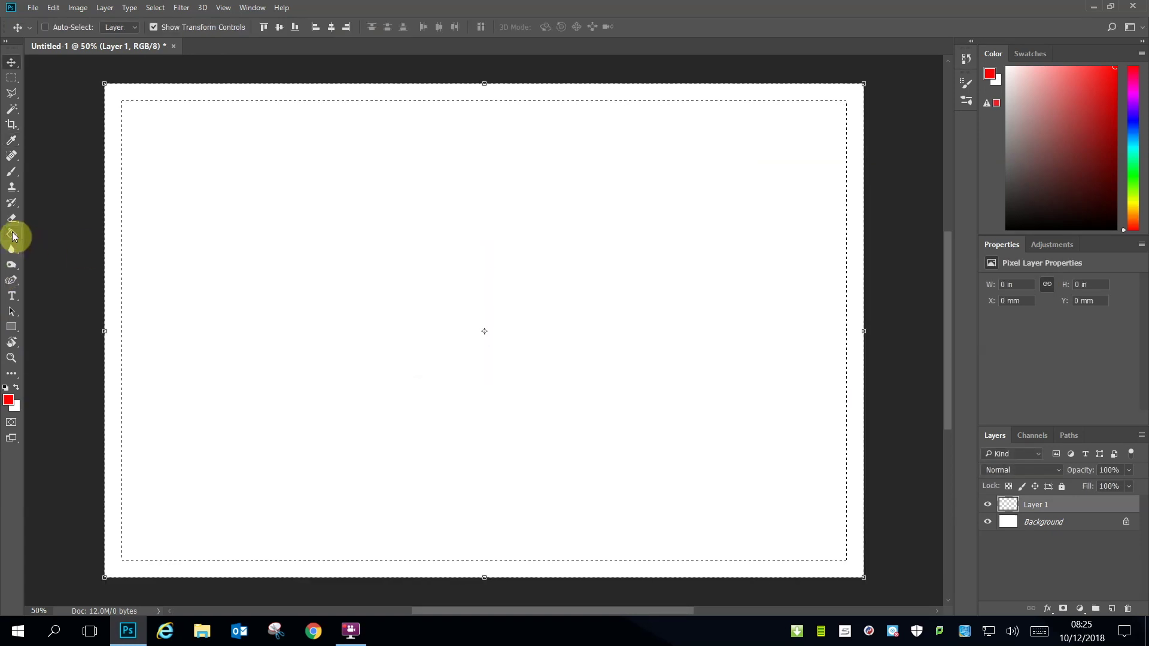
left_click(12, 234)
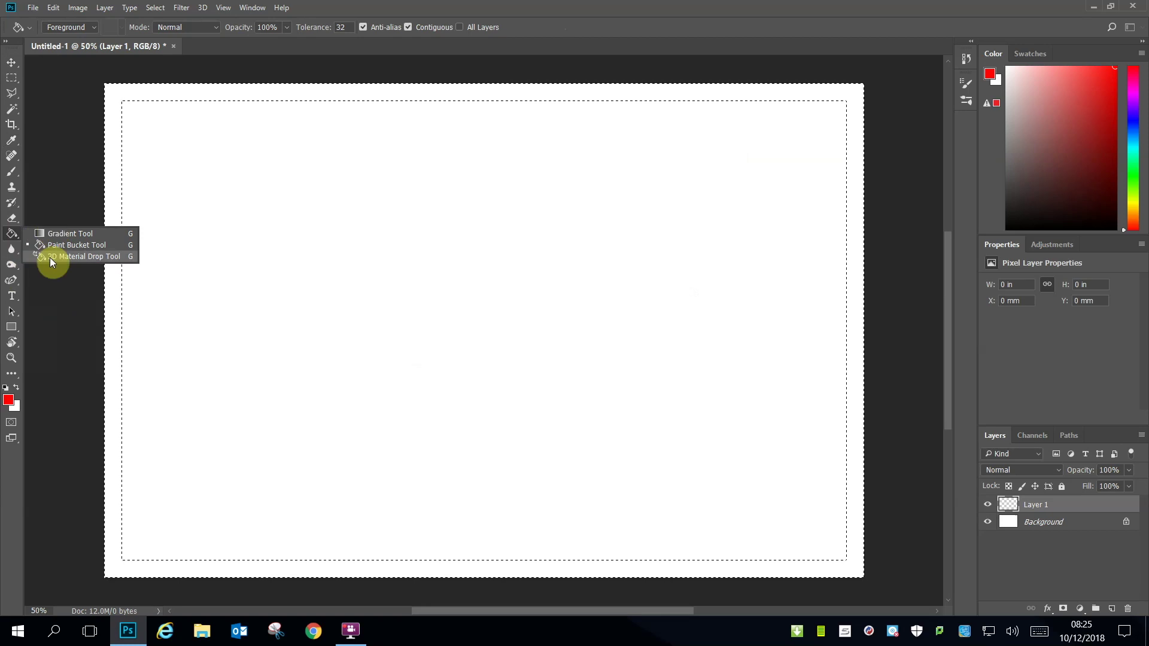
left_click(11, 237)
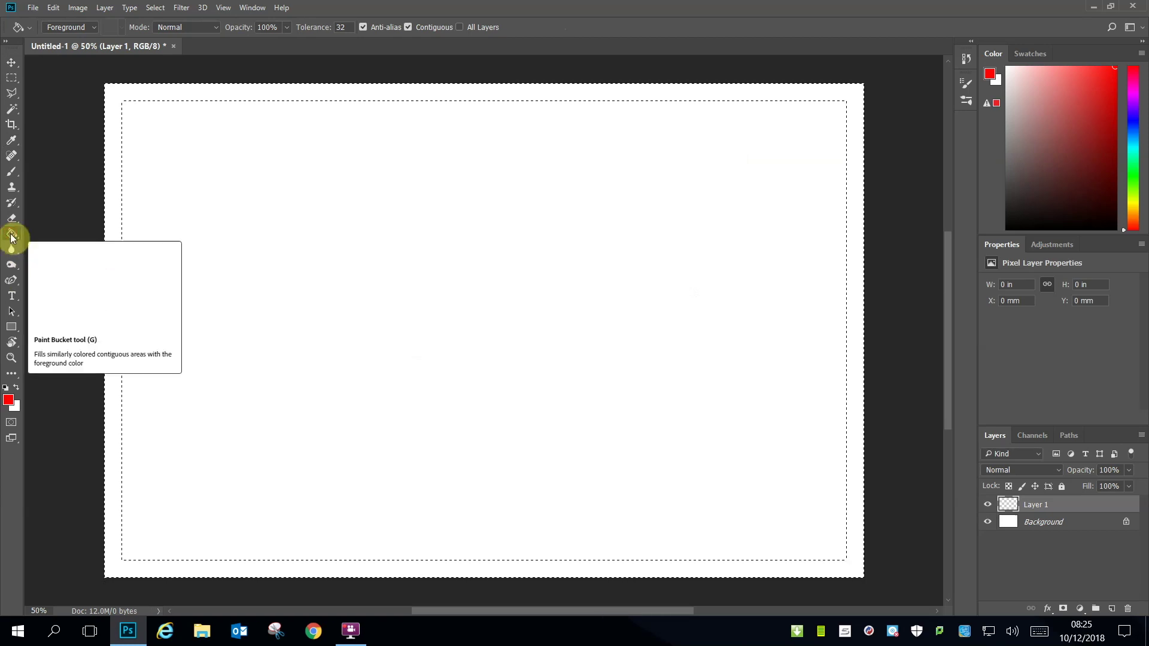
left_click(112, 226)
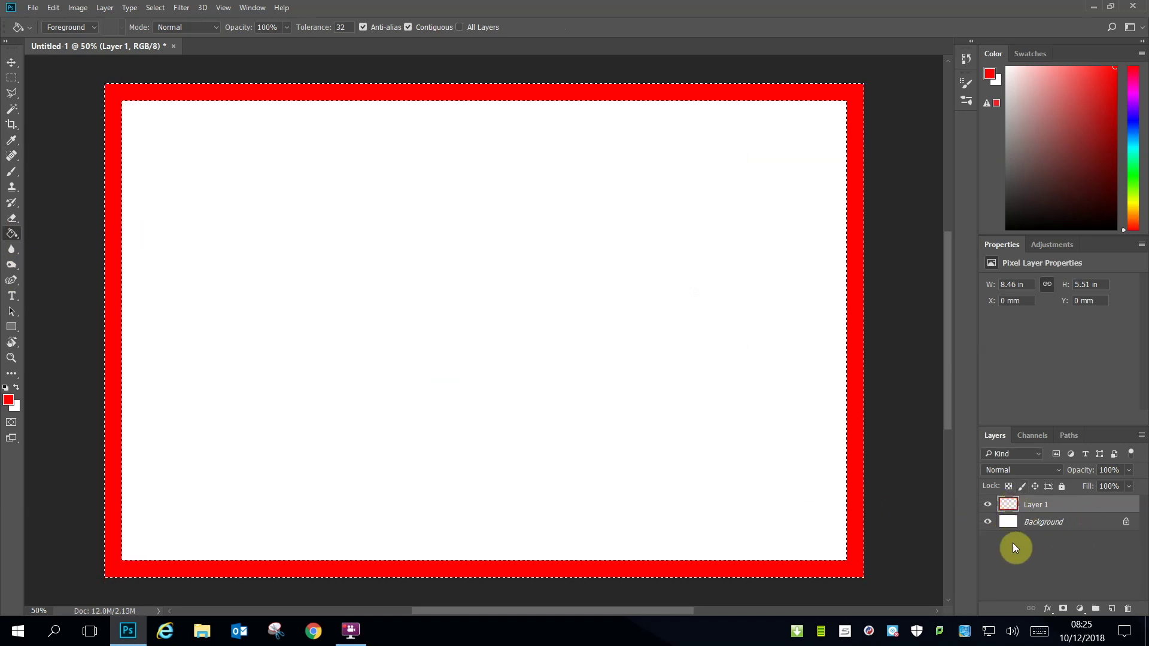
Rename Layer 1 to 'Bleed Area' and clear the selection
double_click(1035, 505)
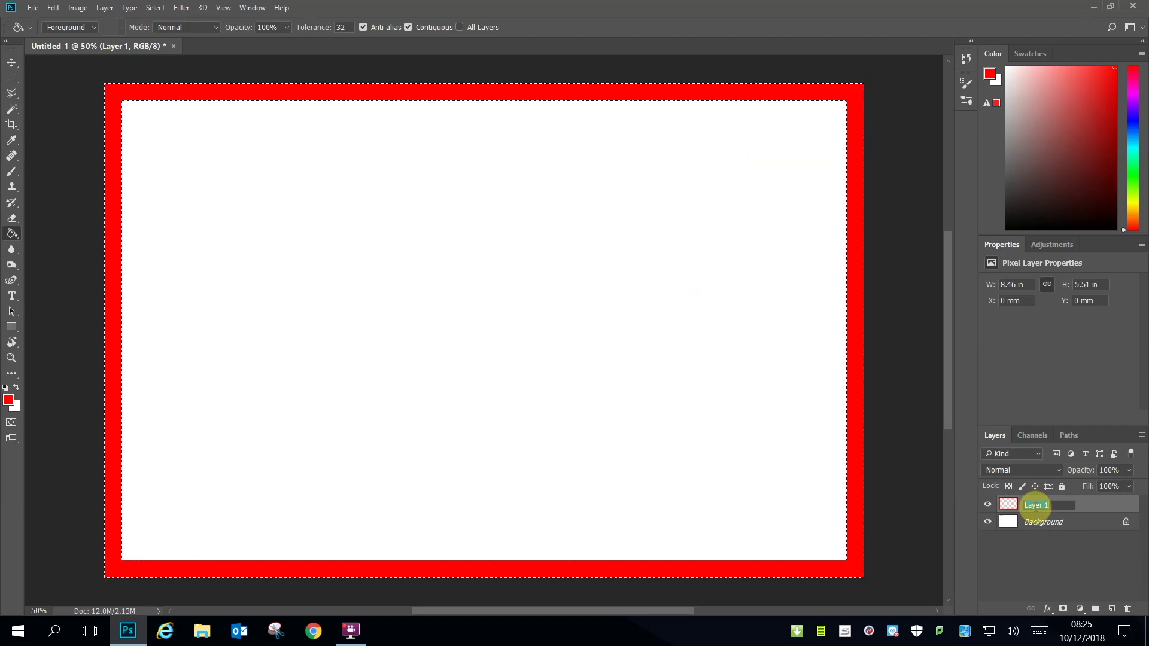
type("Bleed")
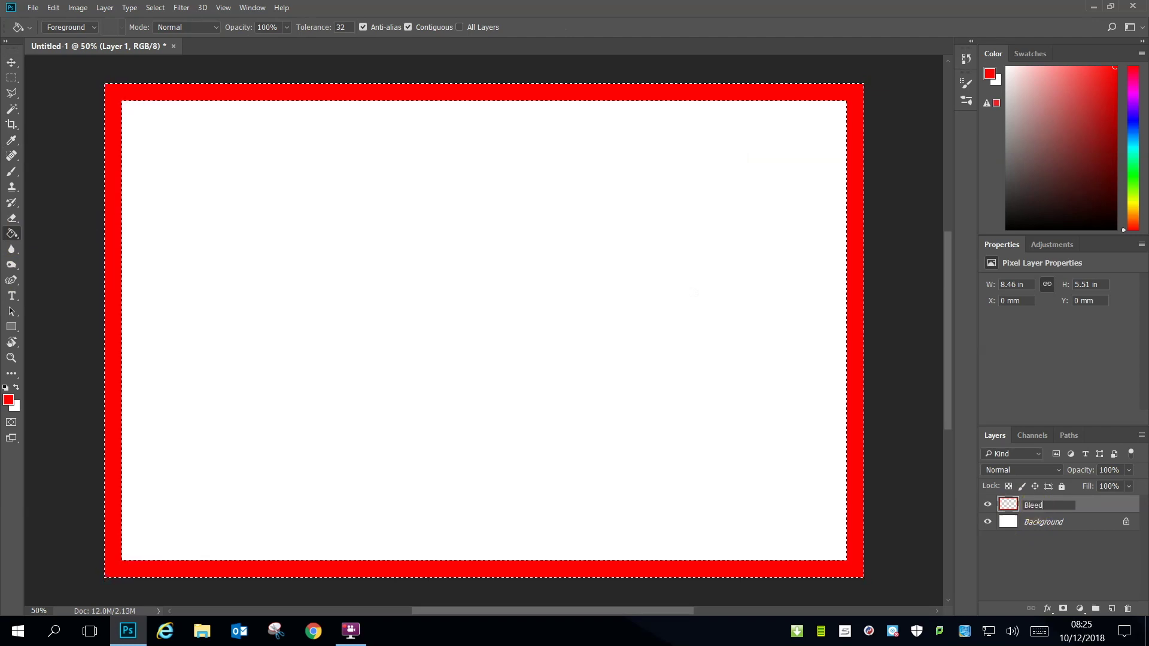
left_click(1034, 506)
type("Area")
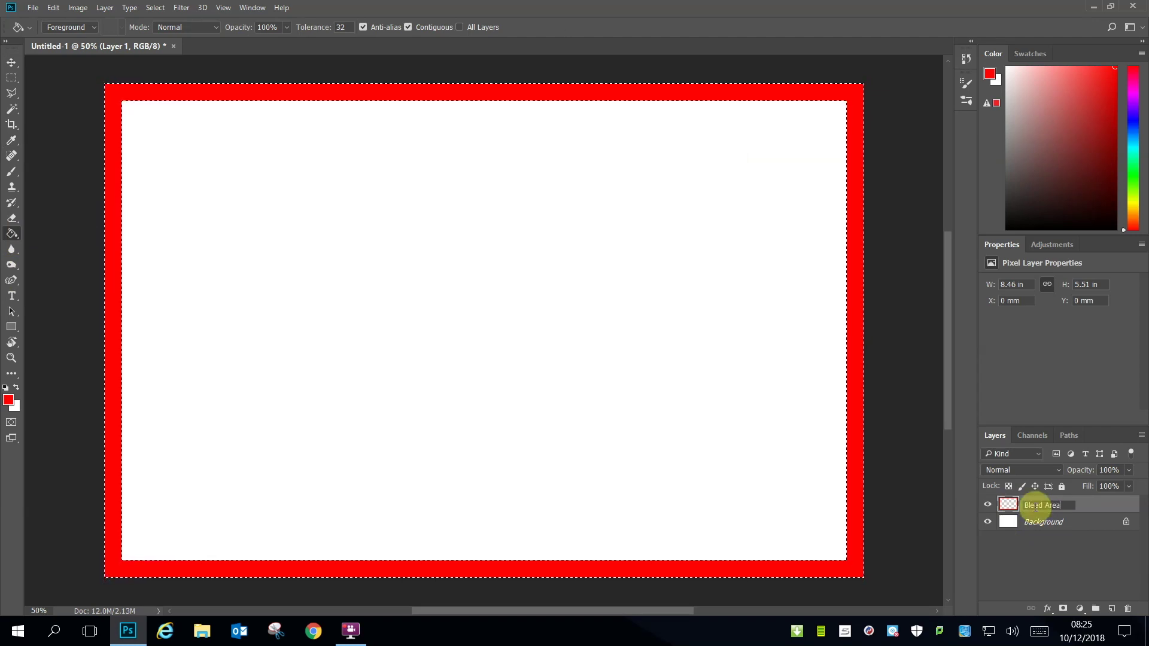
key("Return")
key("ctrl+d")
key("v")
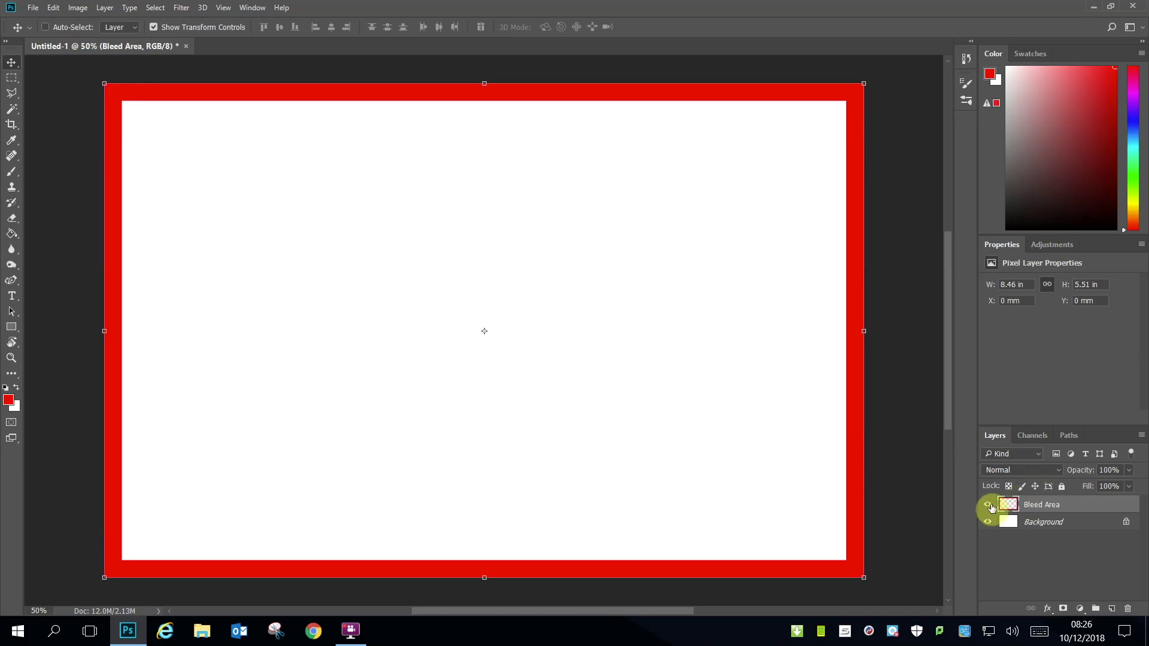
Check the Bleed Area layer's visibility and lower its opacity to 41%
left_click(988, 504)
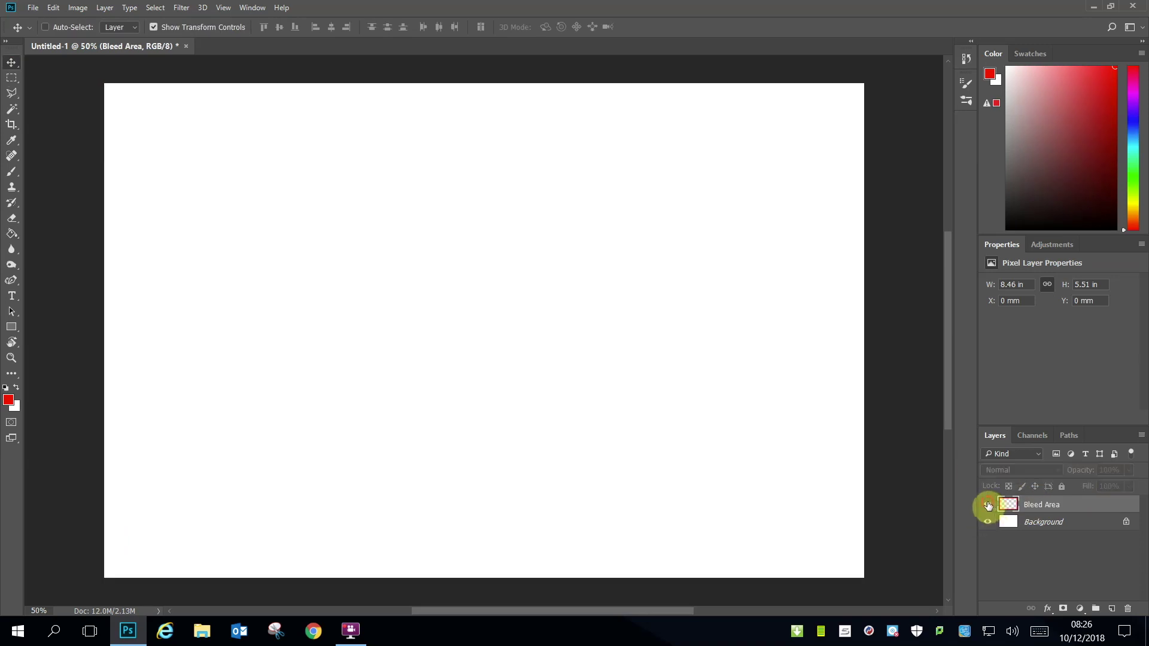
left_click(987, 505)
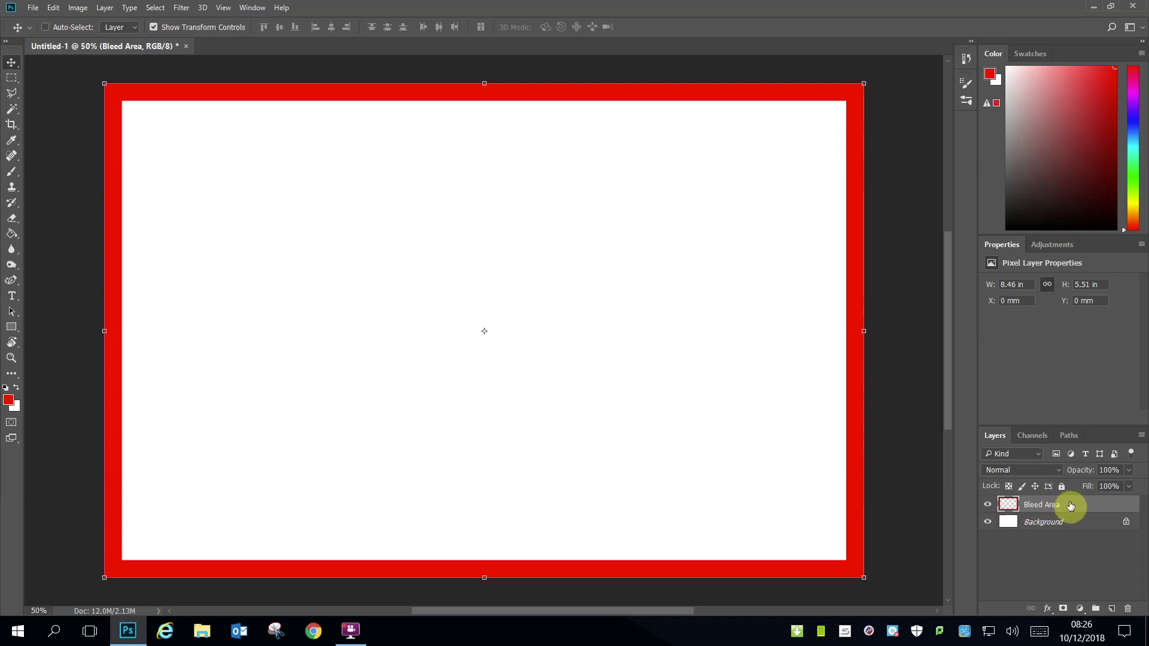
left_click(1129, 472)
left_click_drag(1129, 487, 1096, 487)
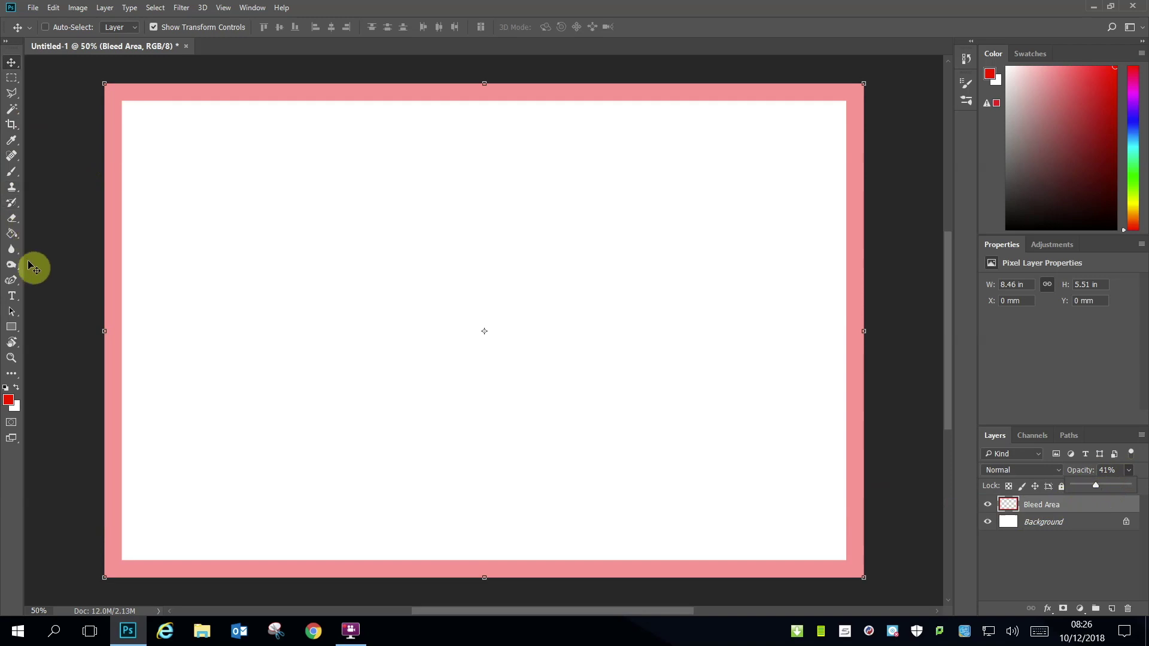
Type the title 'TIMECHASER' near the top and drag it to the centre
left_click(12, 295)
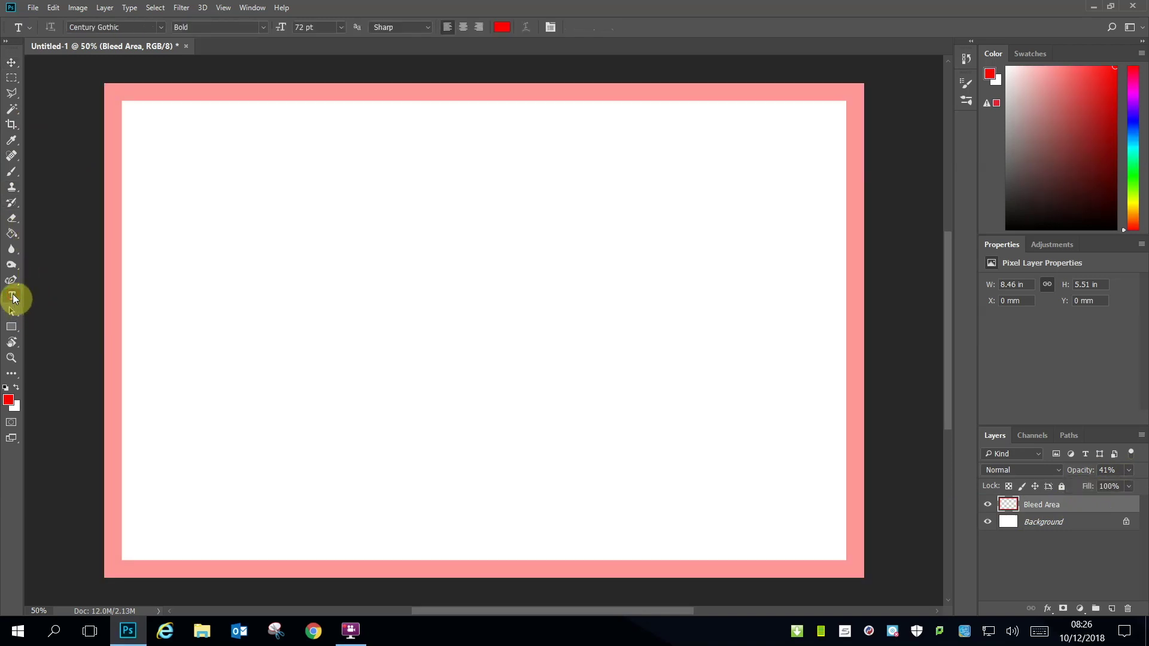
left_click(177, 159)
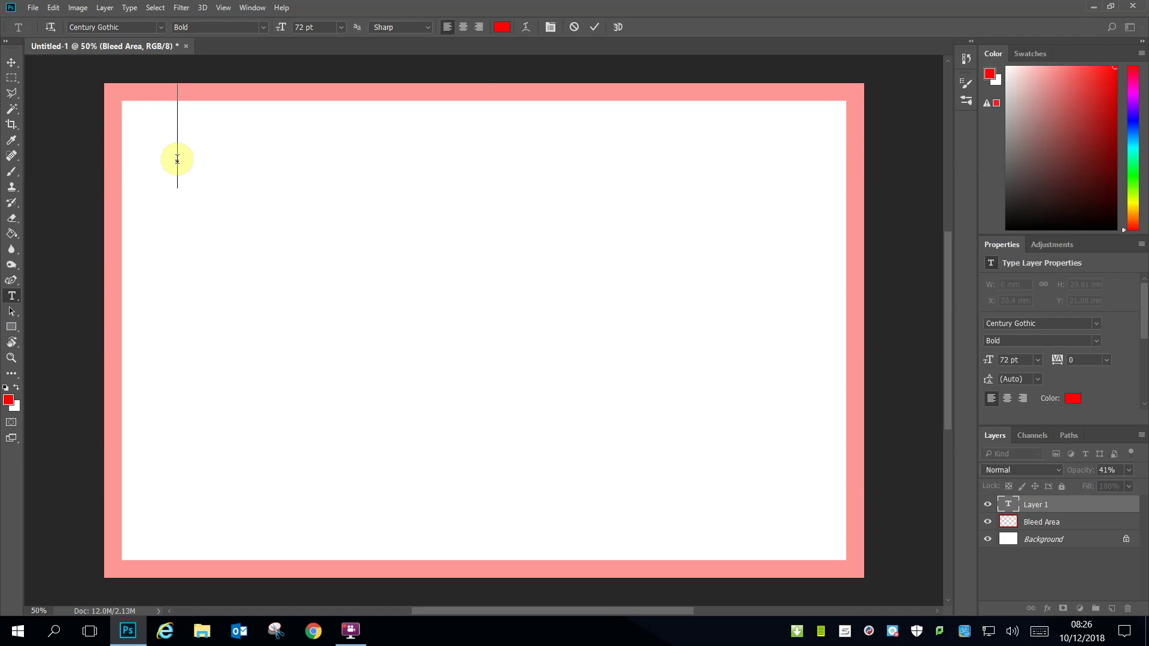
type("TIMEC")
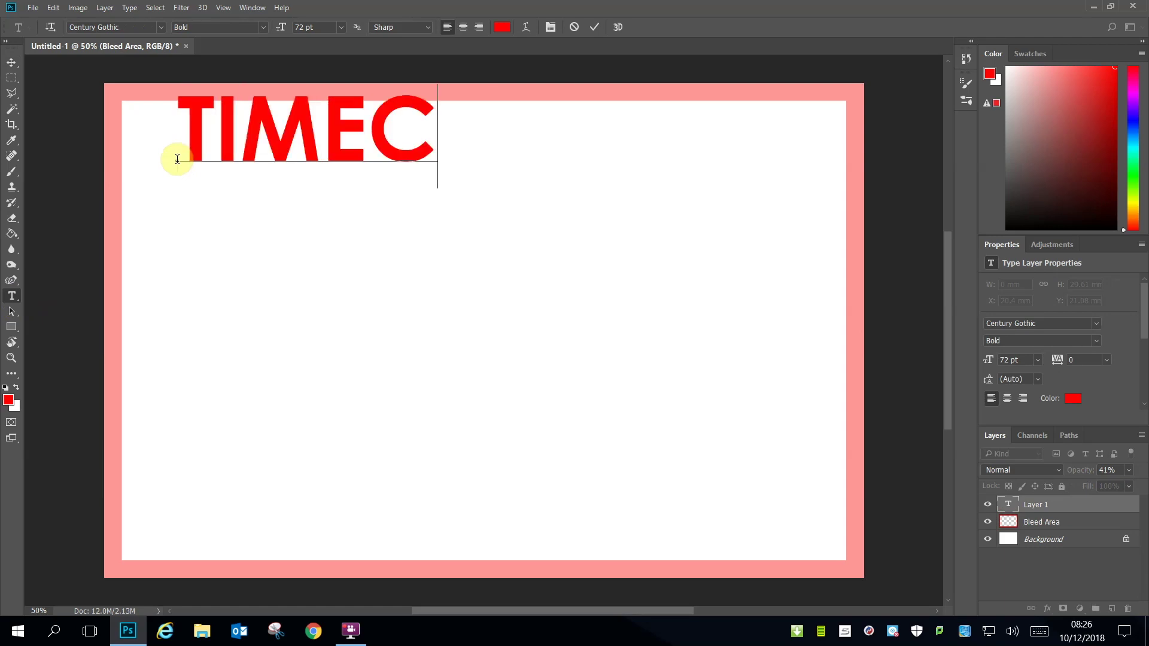
type("HASER")
left_click(11, 63)
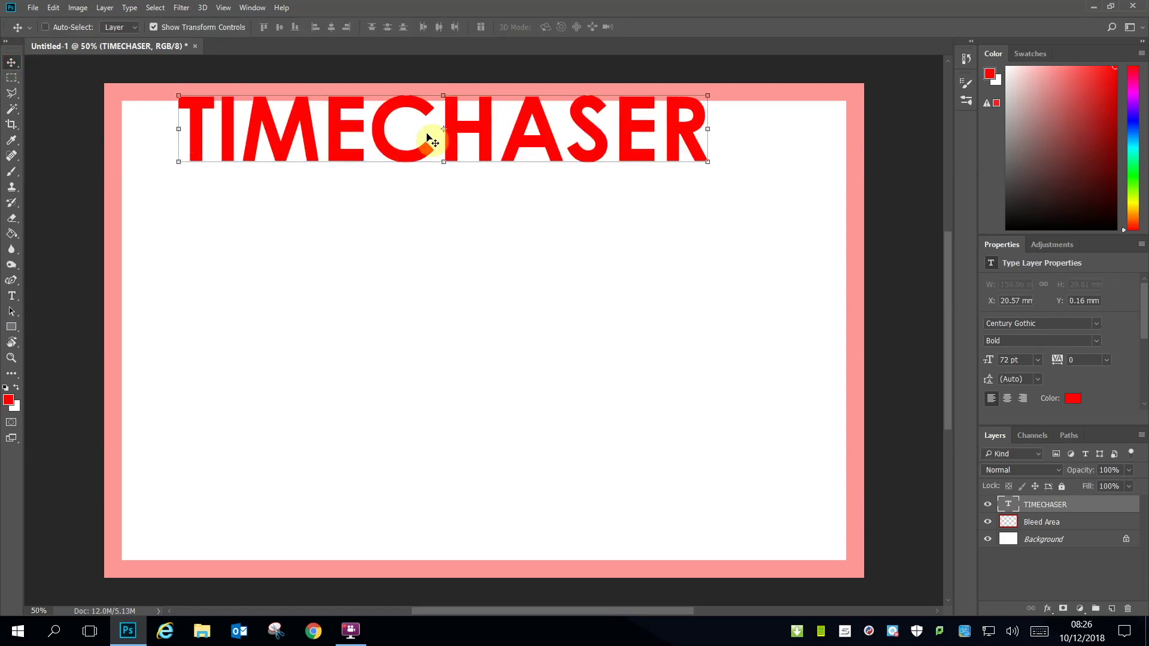
left_click_drag(427, 137, 461, 192)
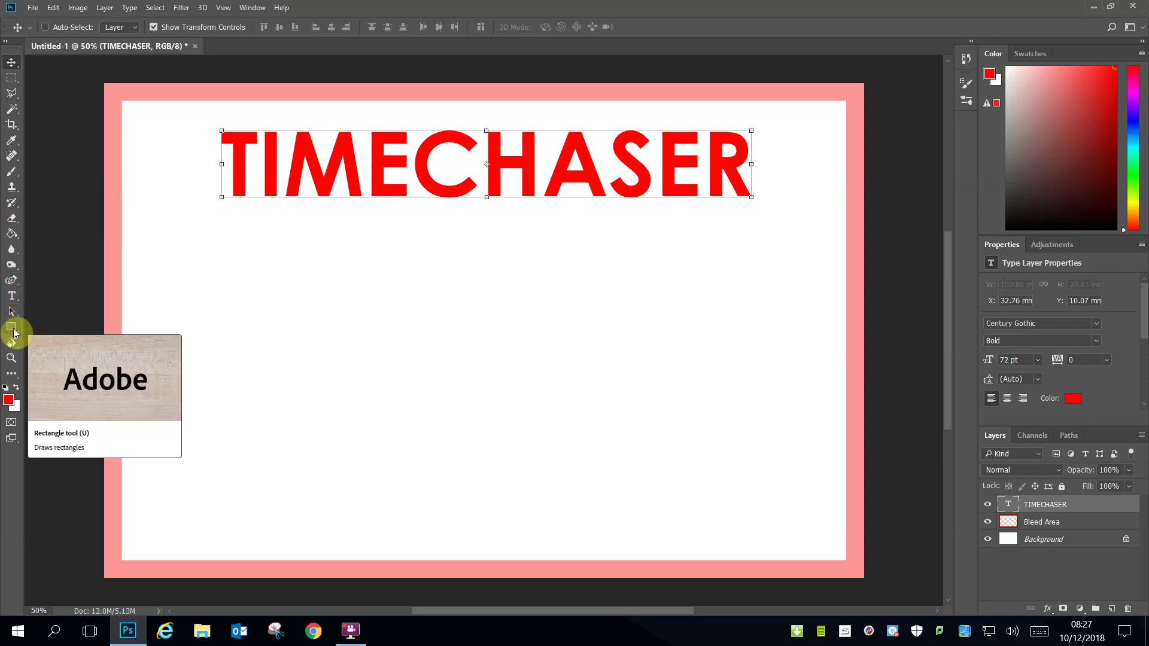
Set the Rectangle tool to no fill with a black stroke
left_click(12, 328)
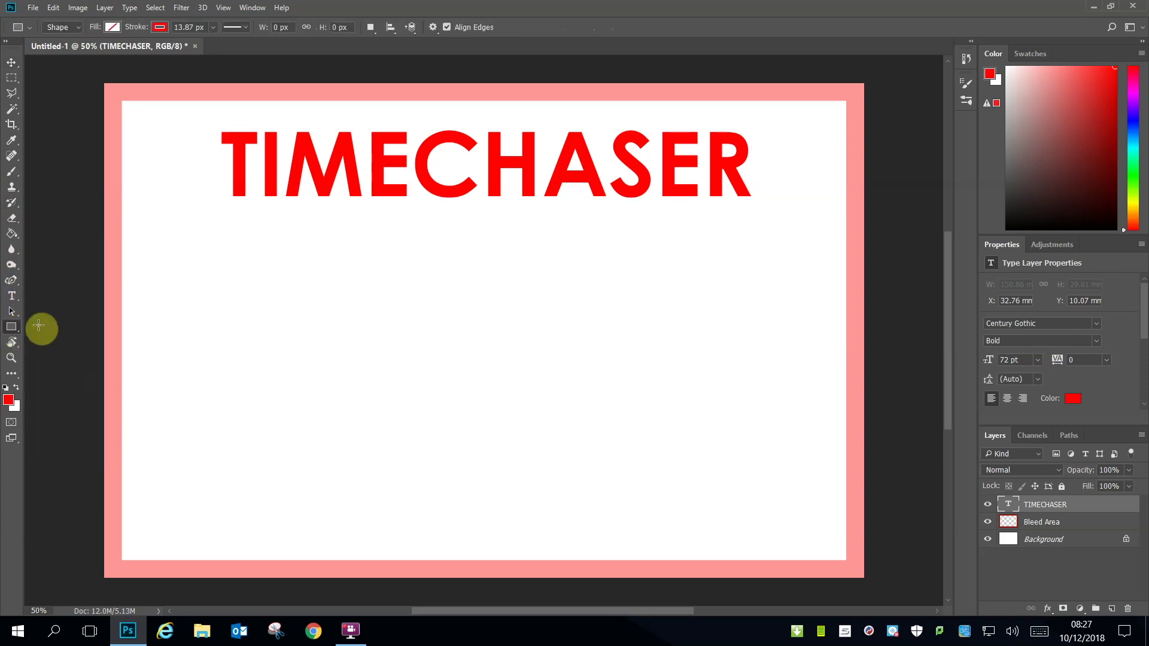
right_click(12, 328)
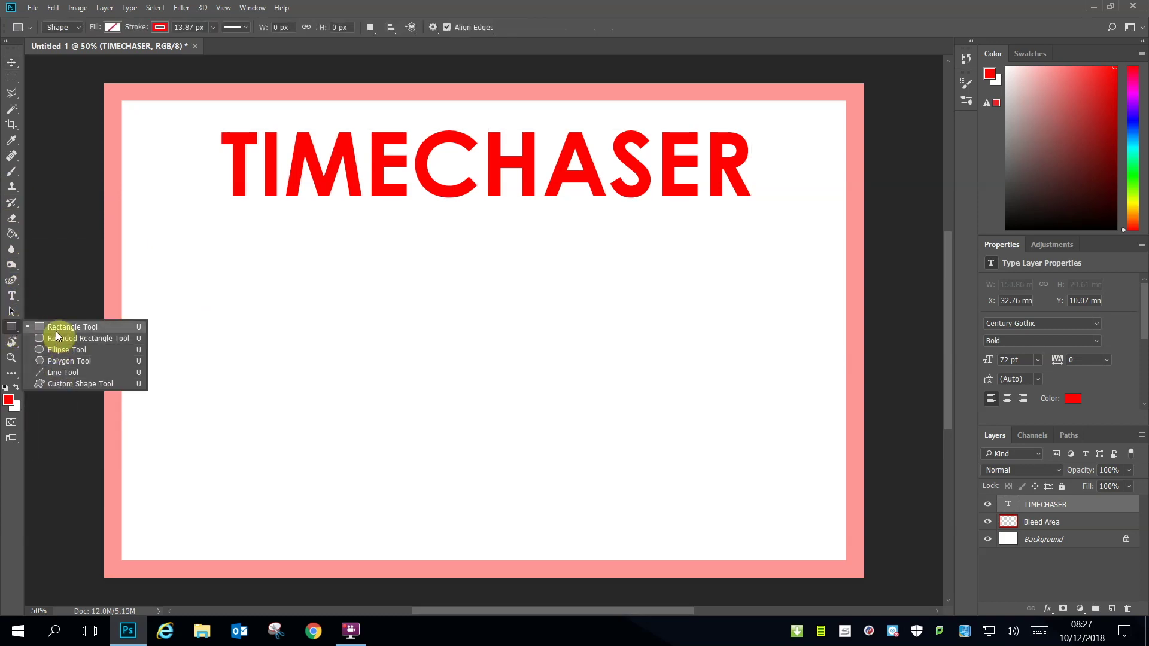
left_click(11, 333)
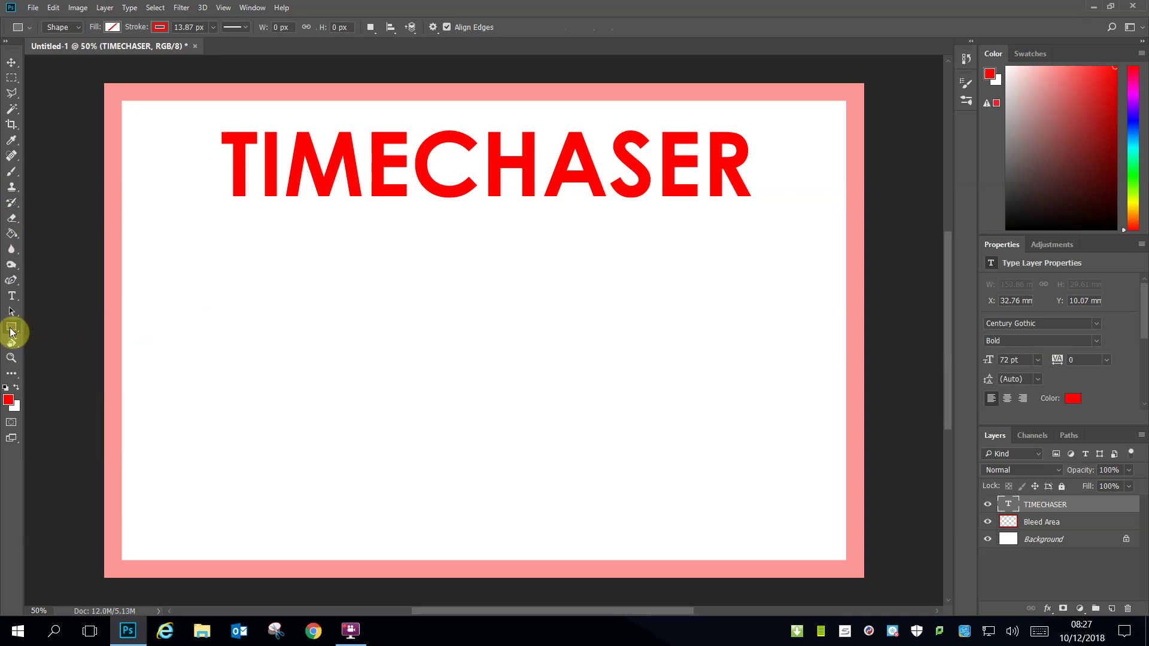
left_click(112, 27)
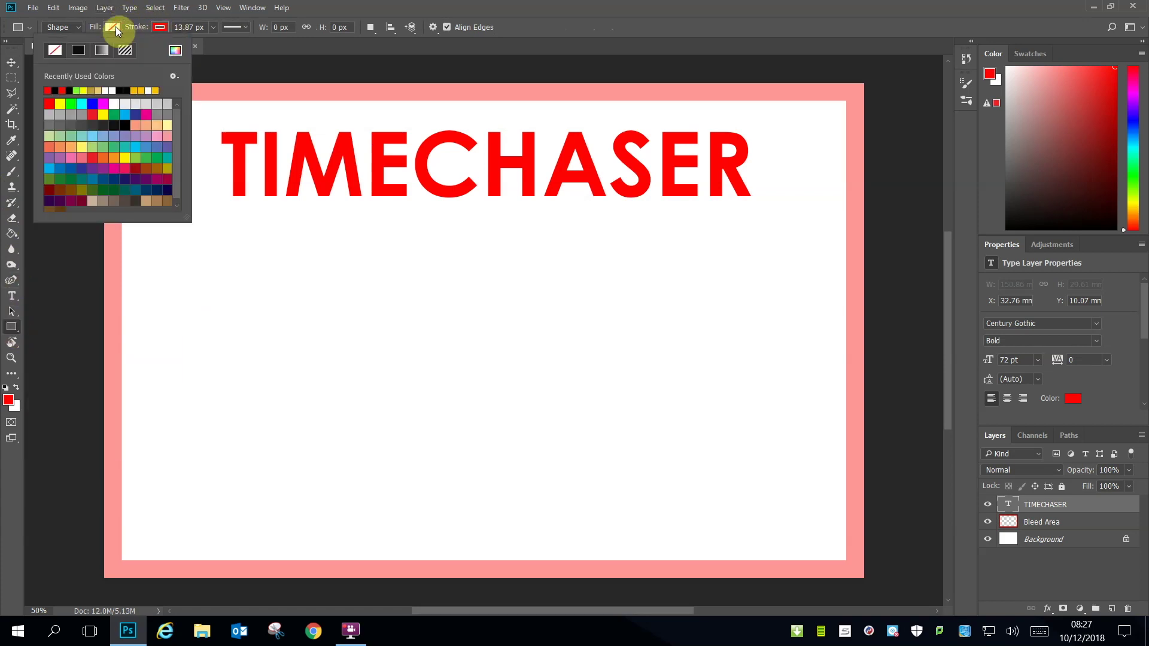
left_click(160, 27)
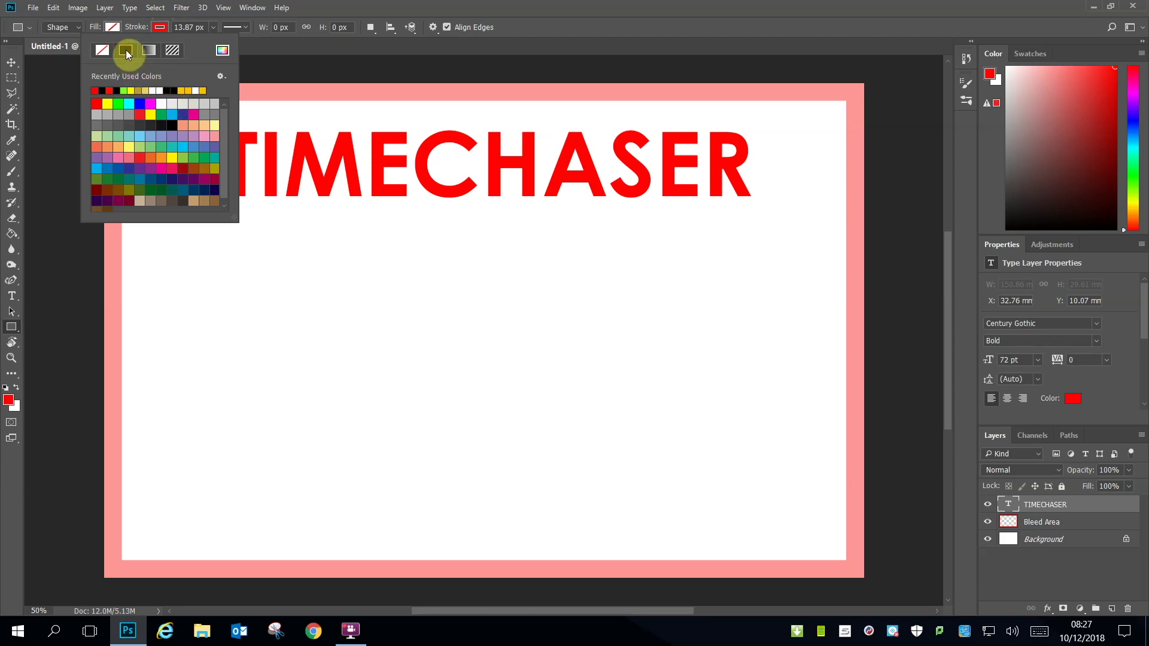
left_click(101, 90)
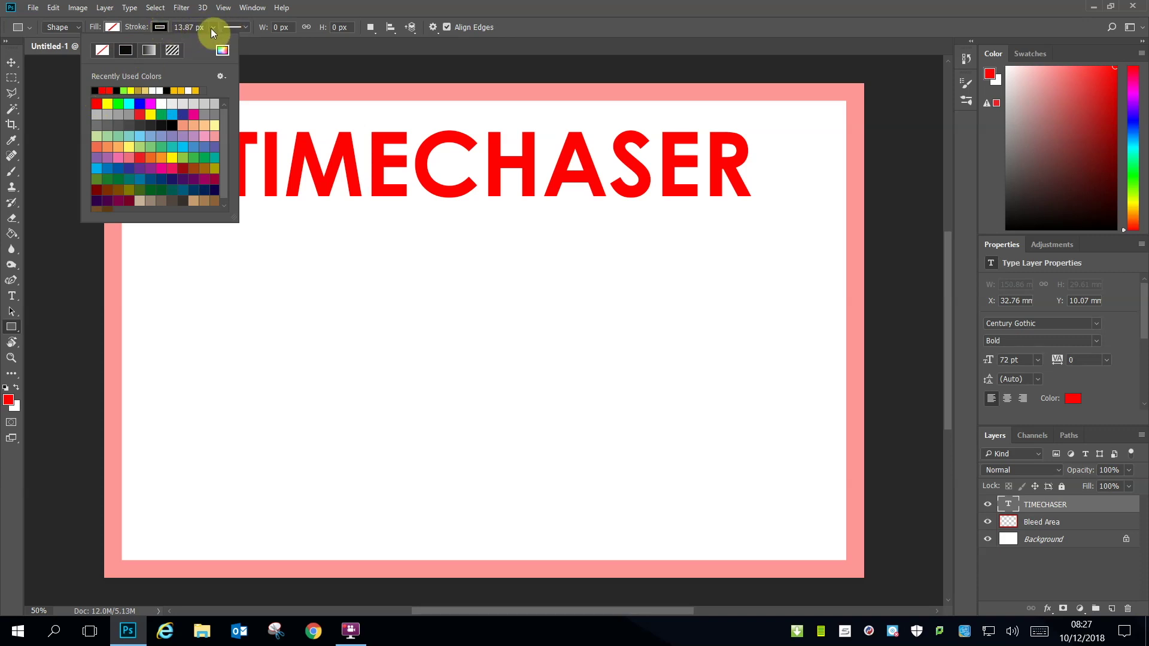
Draw a tall box on the right and a wide box along the bottom-left
mouse_move(623, 256)
left_mouse_down()
mouse_move(738, 457)
mouse_move(834, 550)
left_mouse_up()
left_click_drag(128, 418, 612, 549)
key("v")
mouse_move(328, 505)
left_mouse_down()
mouse_move(315, 497)
mouse_move(393, 521)
mouse_move(320, 508)
left_mouse_up()
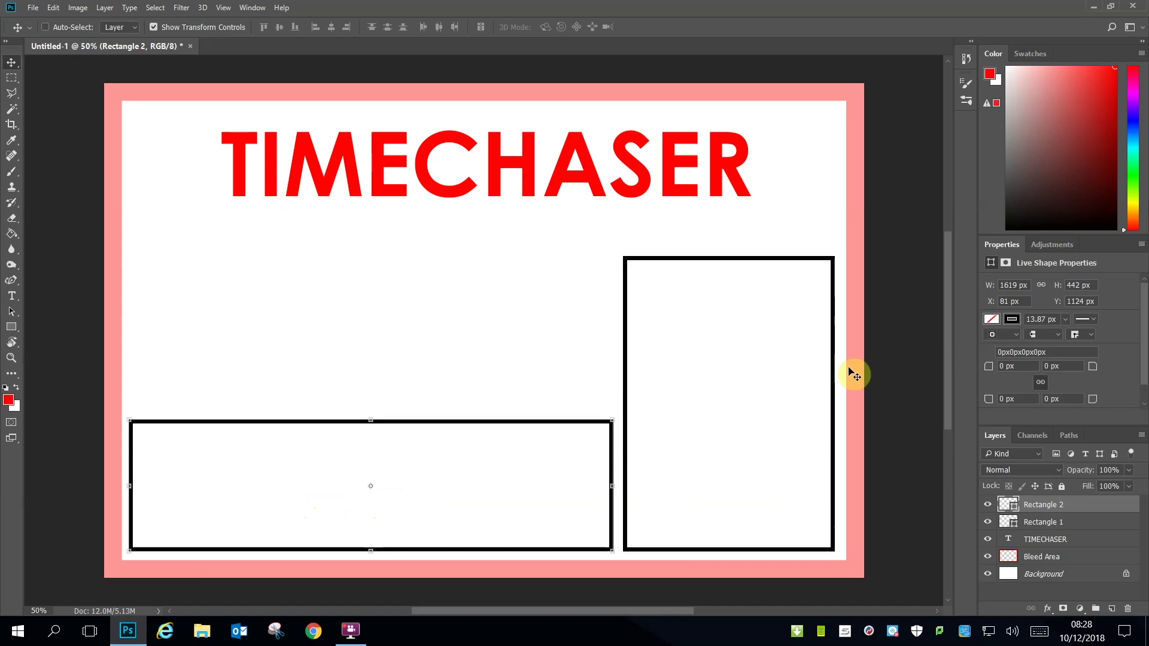
Rename the wide and tall box layers to Picture 1 and Copy 1
double_click(1041, 505)
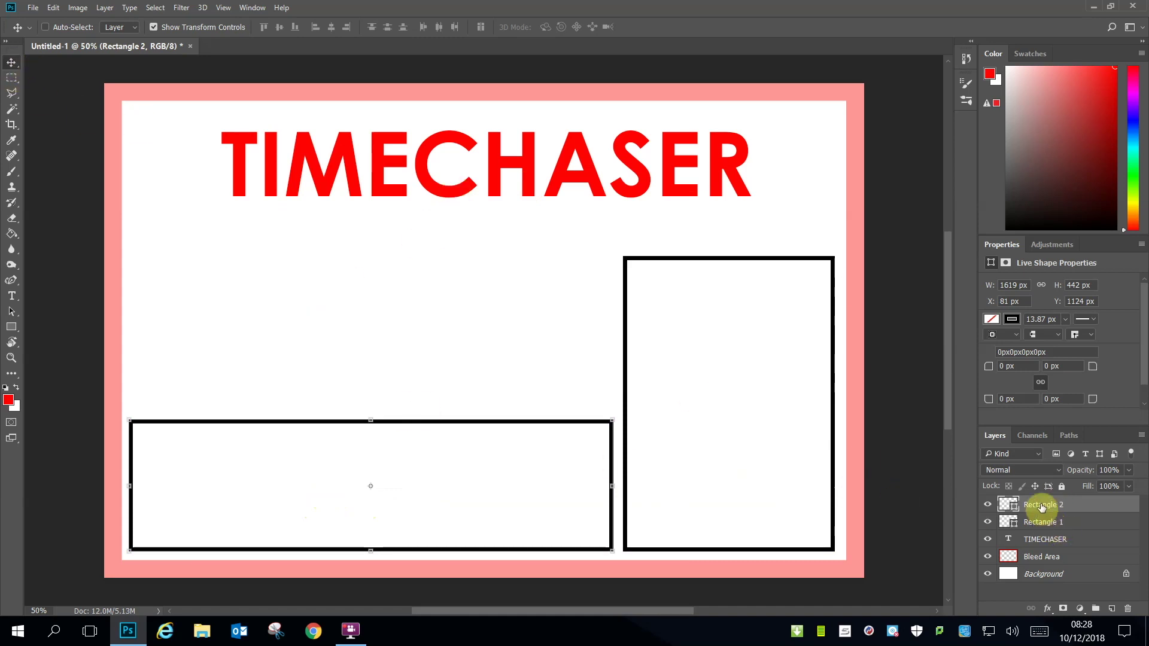
double_click(1043, 522)
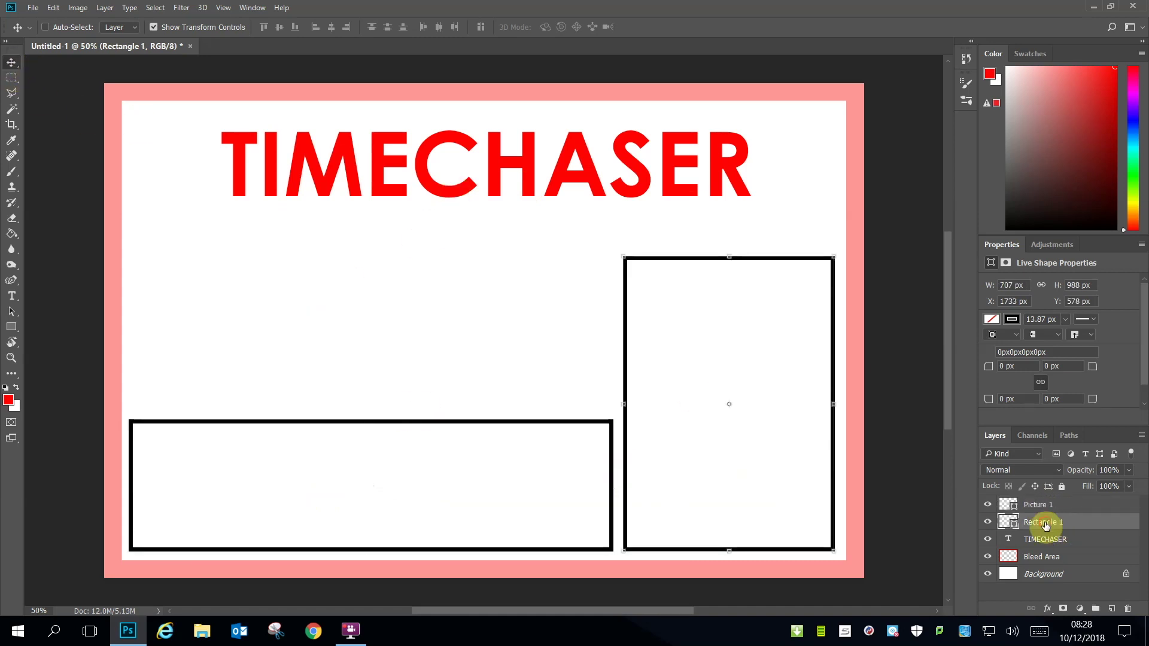
type("COP")
key("BackSpace")
key("BackSpace")
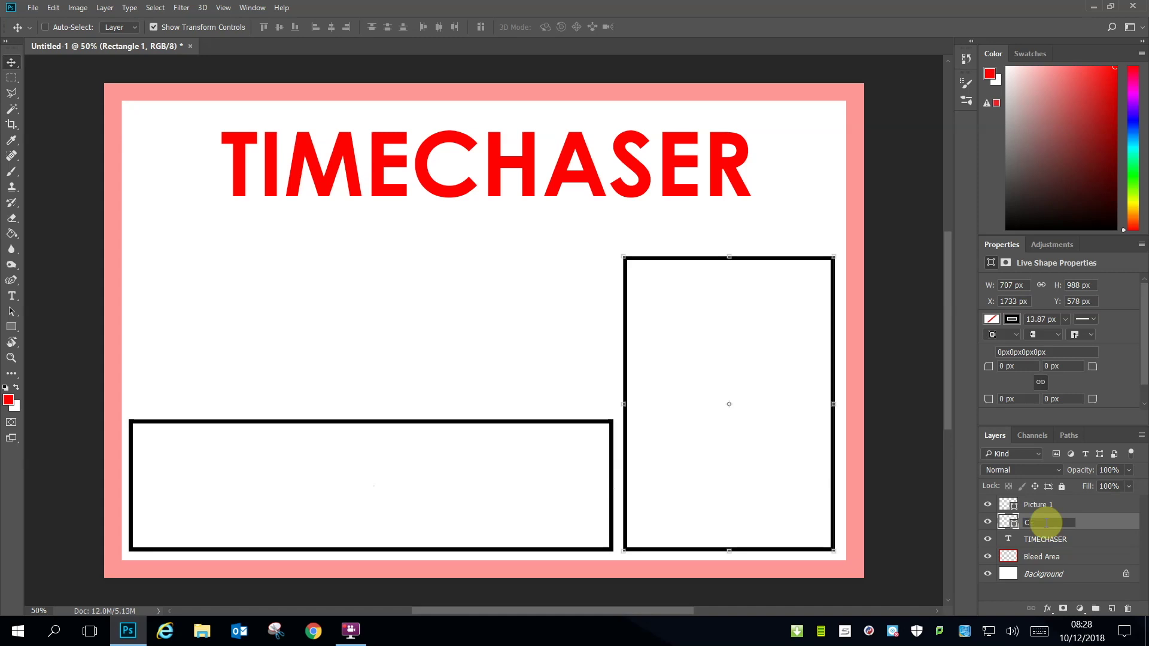
type("opy 1")
key("Return")
Drag the Bleed Area layer to the top of the stack, then select the Background layer
left_click(1044, 539)
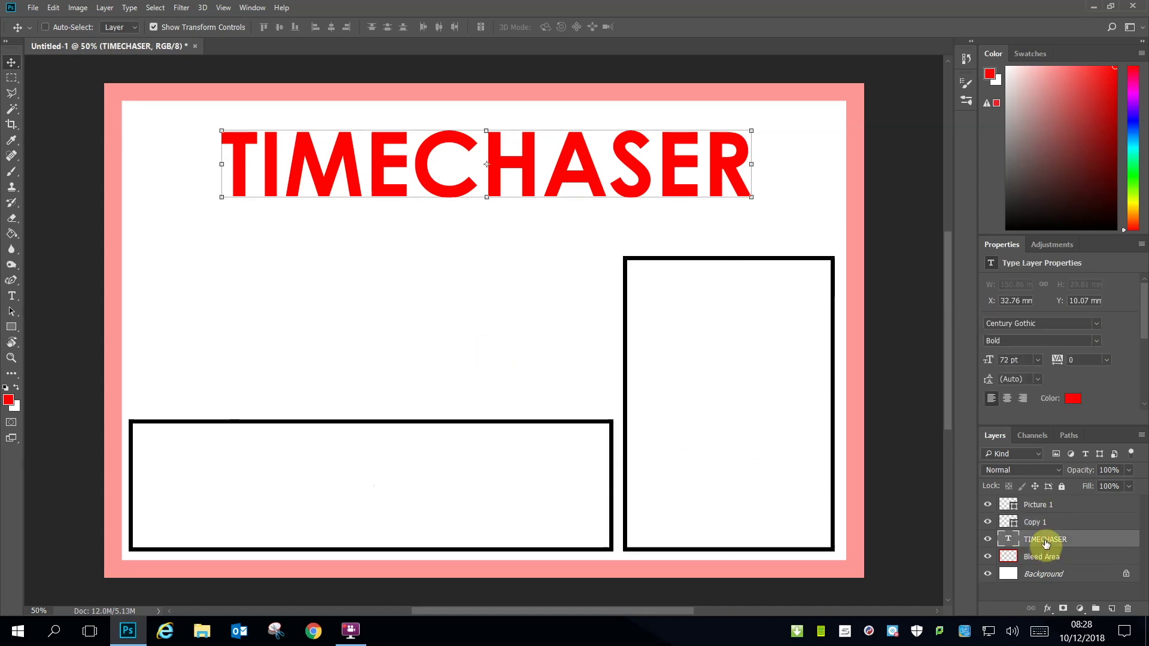
left_click(1042, 557)
left_click_drag(1041, 557, 1033, 502)
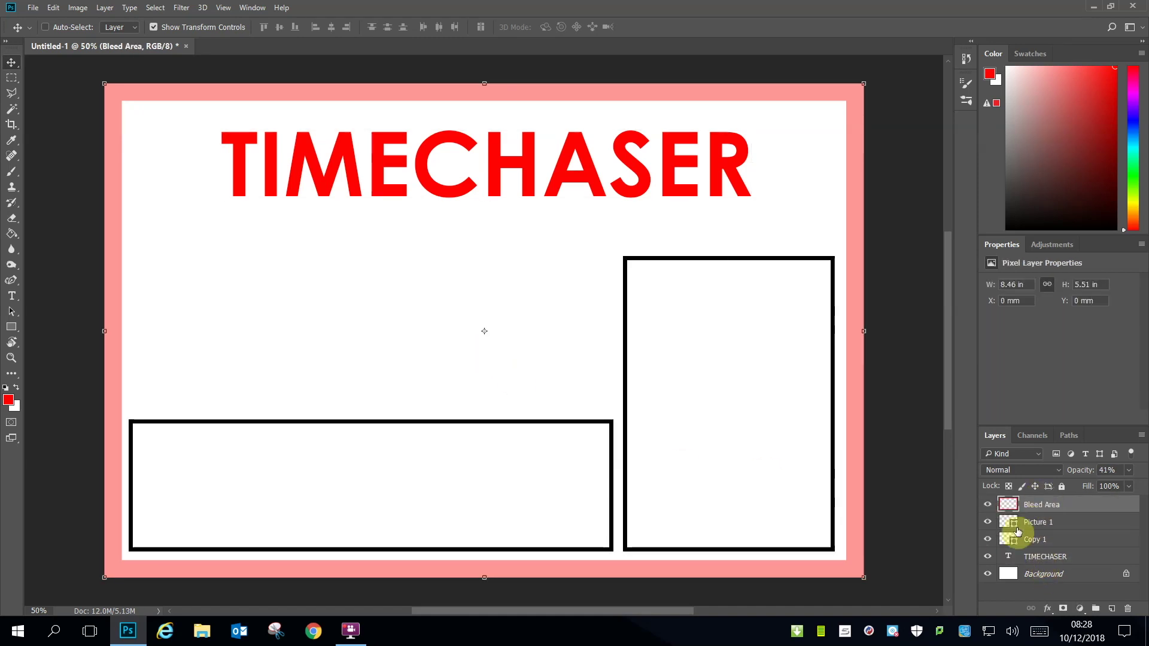
left_click(987, 505)
left_click(987, 505)
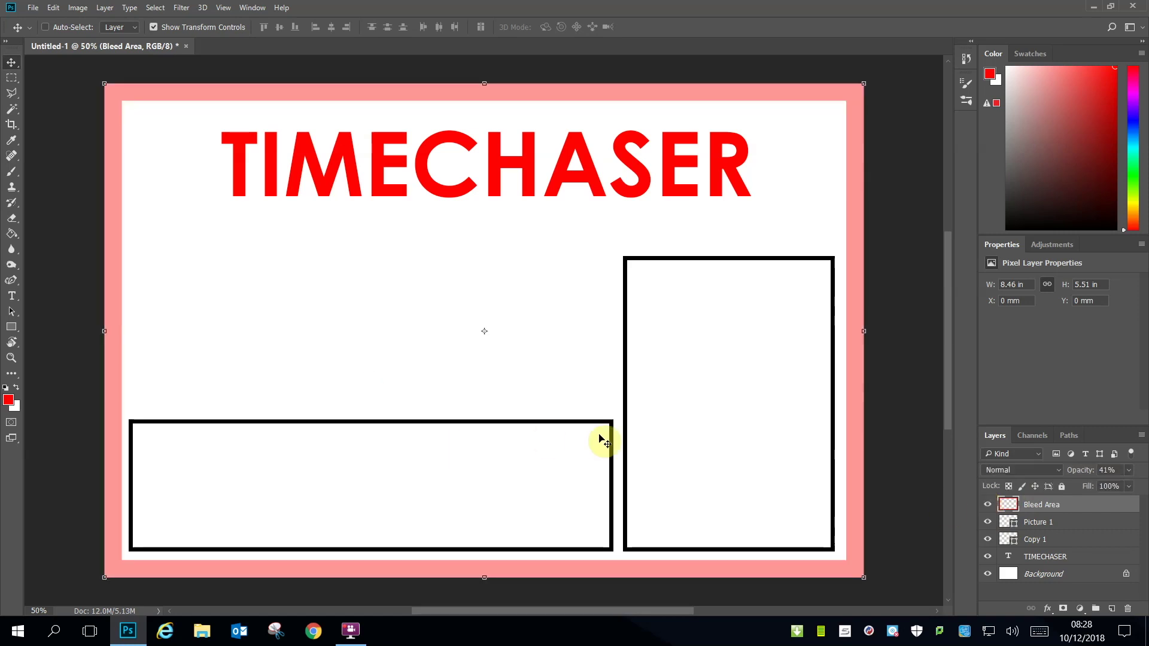
left_click(1040, 574)
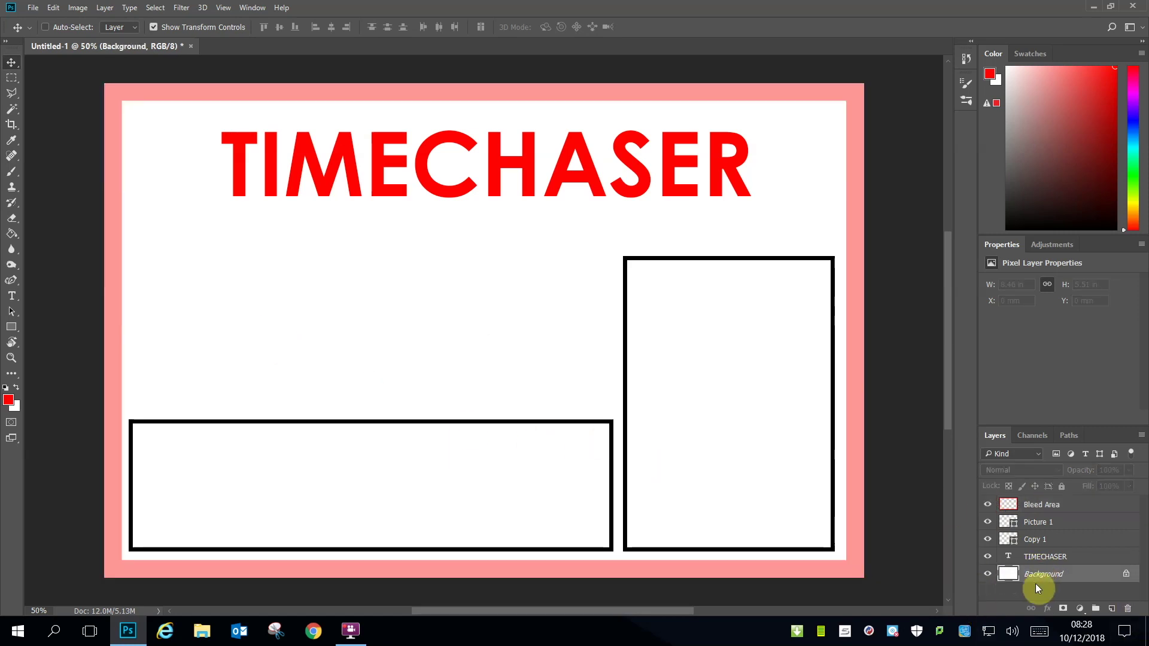
Create a new layer from the Layer menu for the green laser background and close the Brush Settings panel
left_click(104, 7)
mouse_move(96, 20)
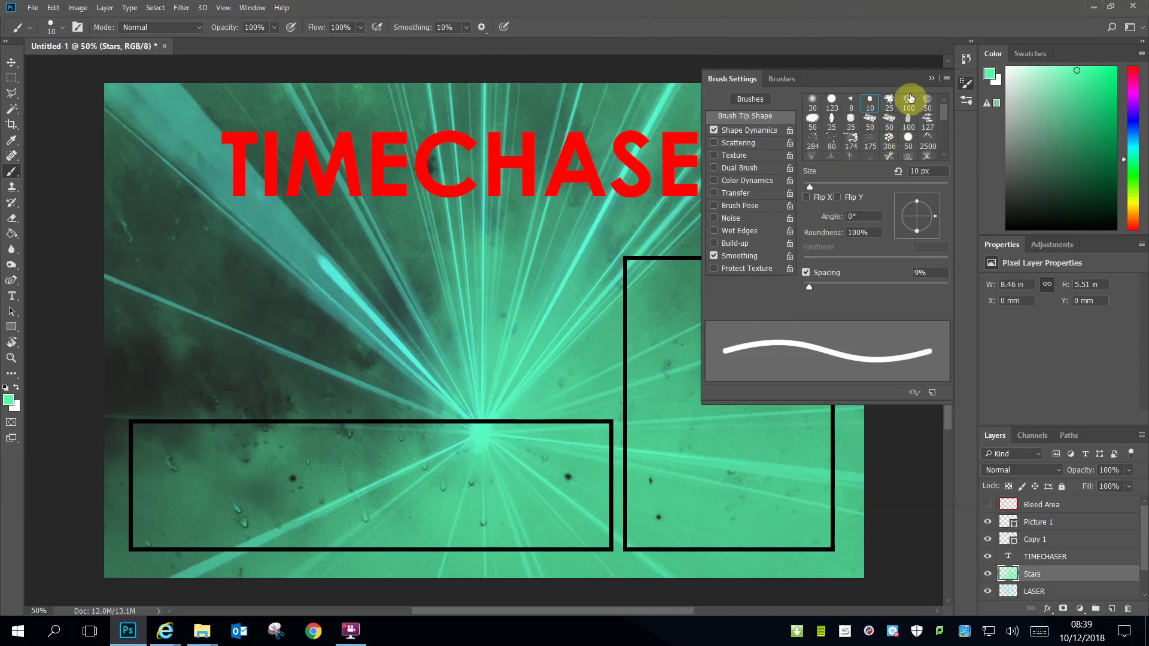
left_click(966, 83)
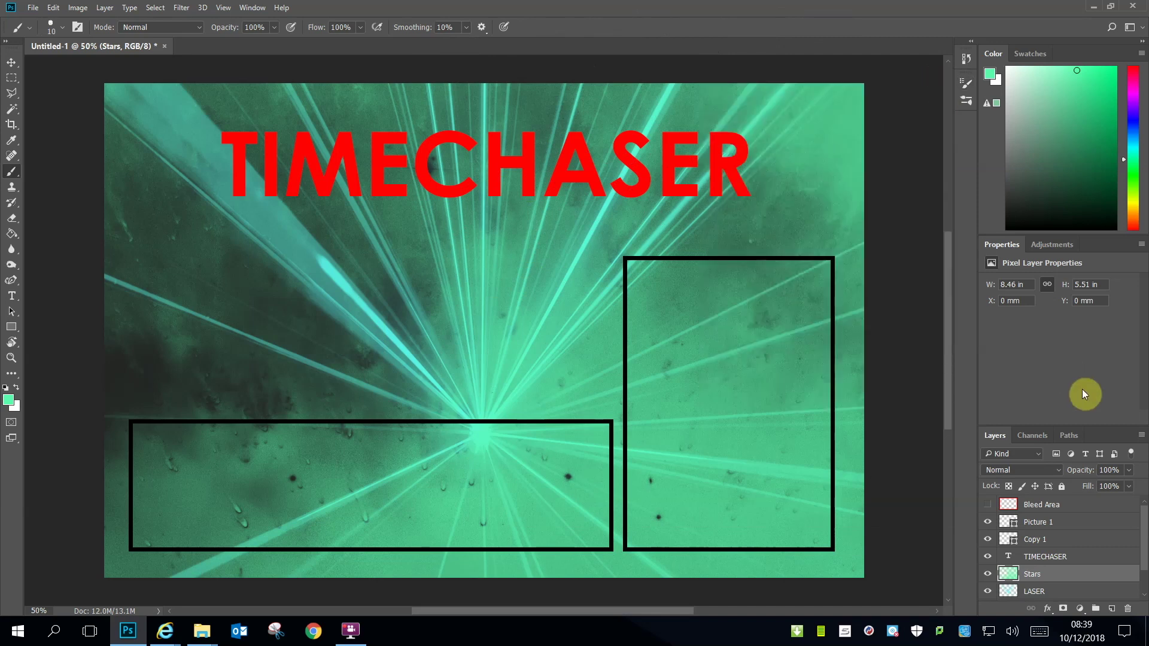
mouse_move(1065, 574)
left_mouse_down()
mouse_move(1066, 598)
mouse_move(1069, 571)
left_mouse_up()
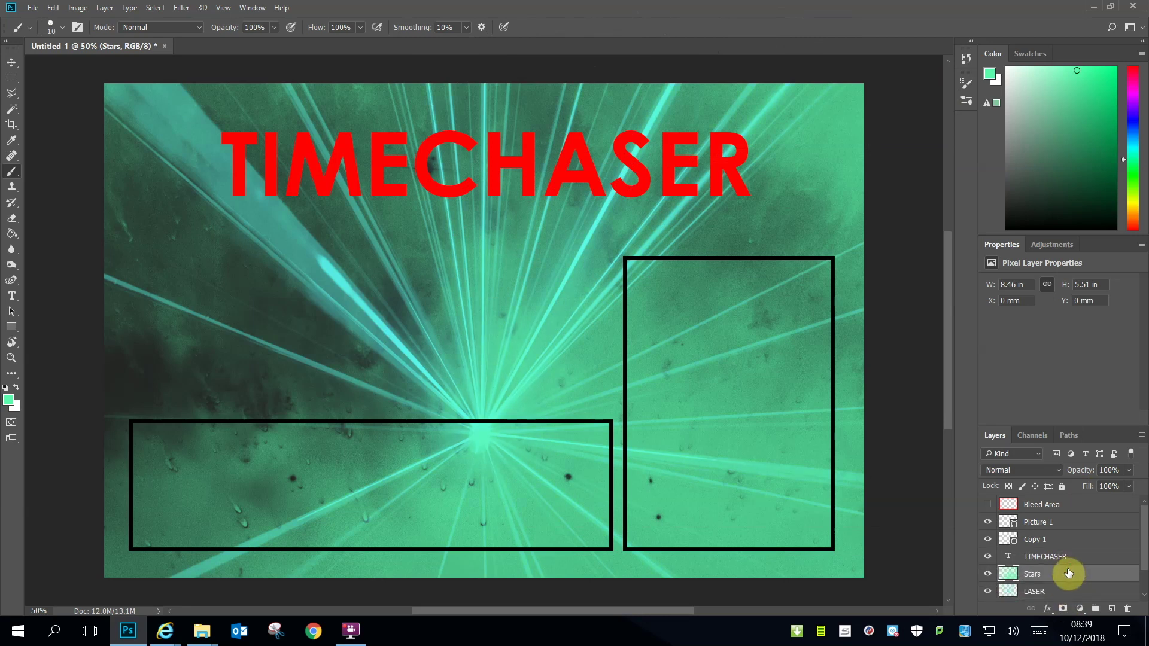